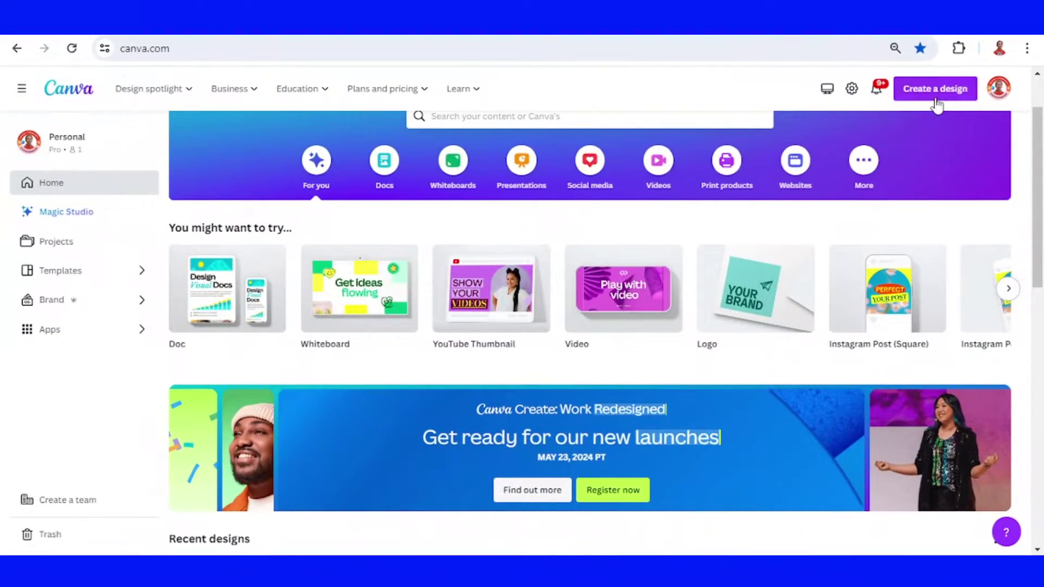
Search 'colouring book' and create a new Colouring Book (Portrait) design, 14.8 × 21 cm
{"action": "left_click", "coordinate": [937, 89]}
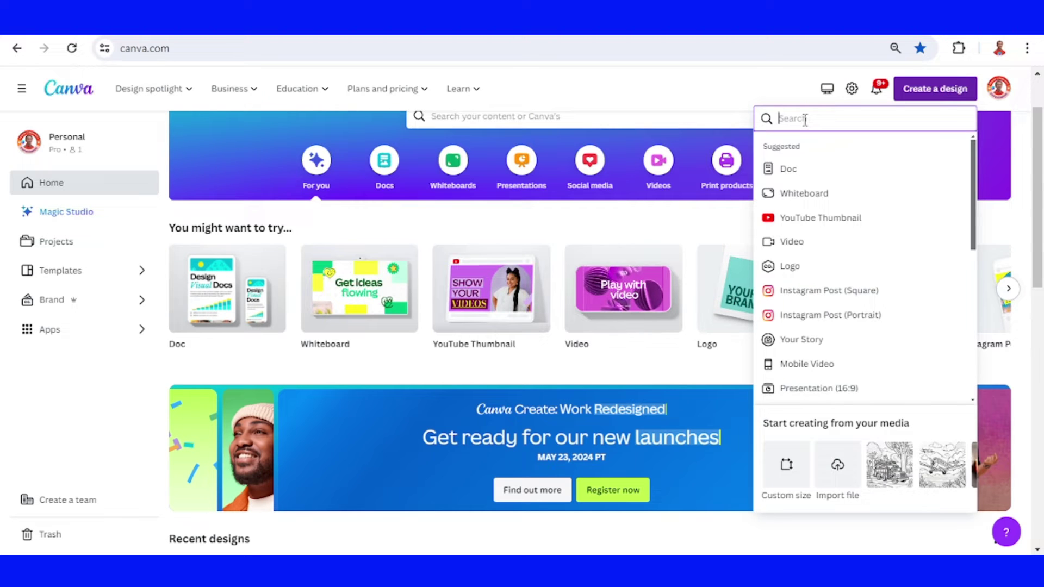
{"action": "type", "text": "col"}
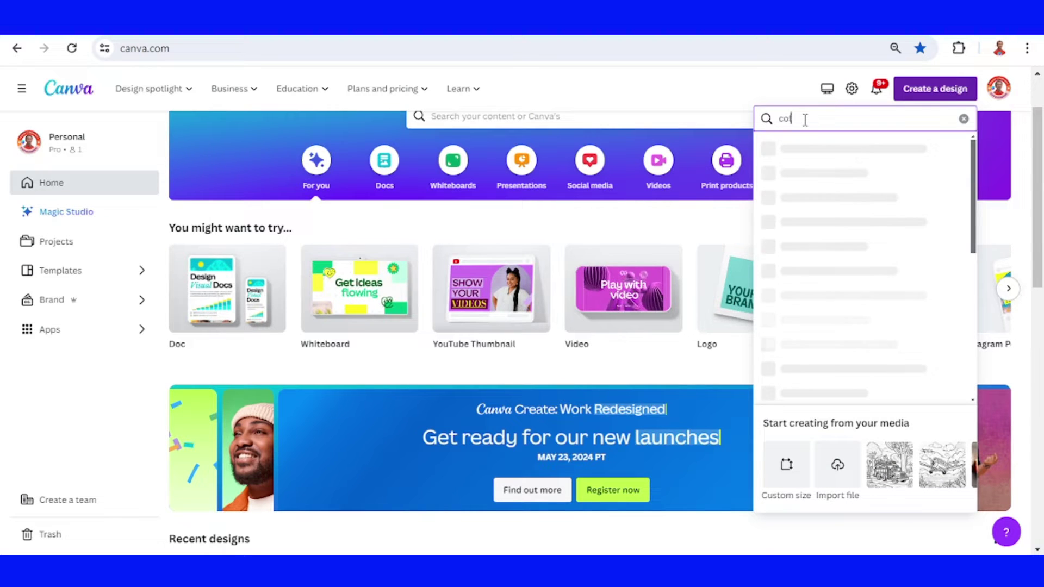
{"action": "type", "text": "ouring book"}
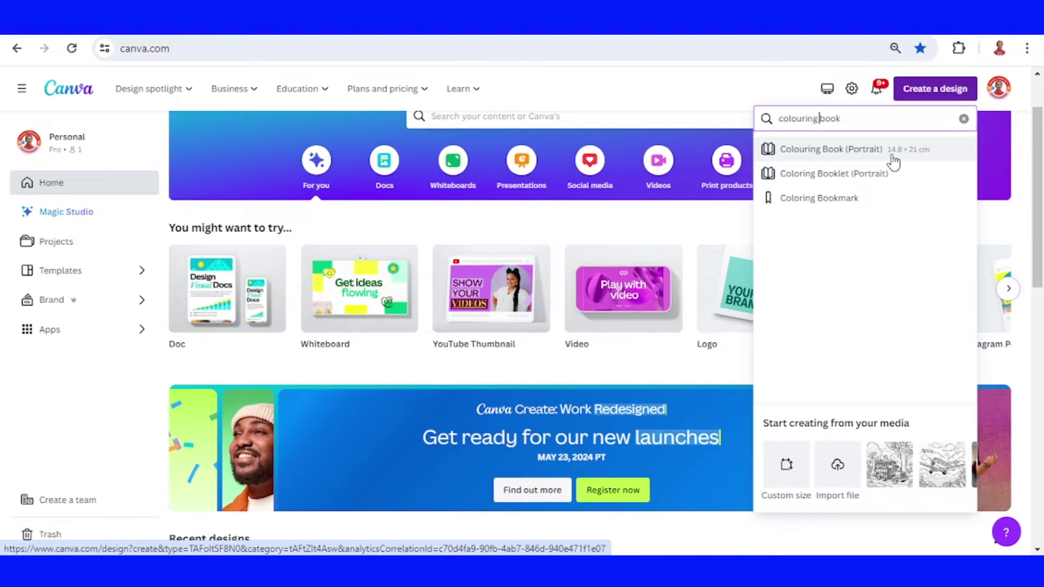
{"action": "left_click", "coordinate": [892, 159]}
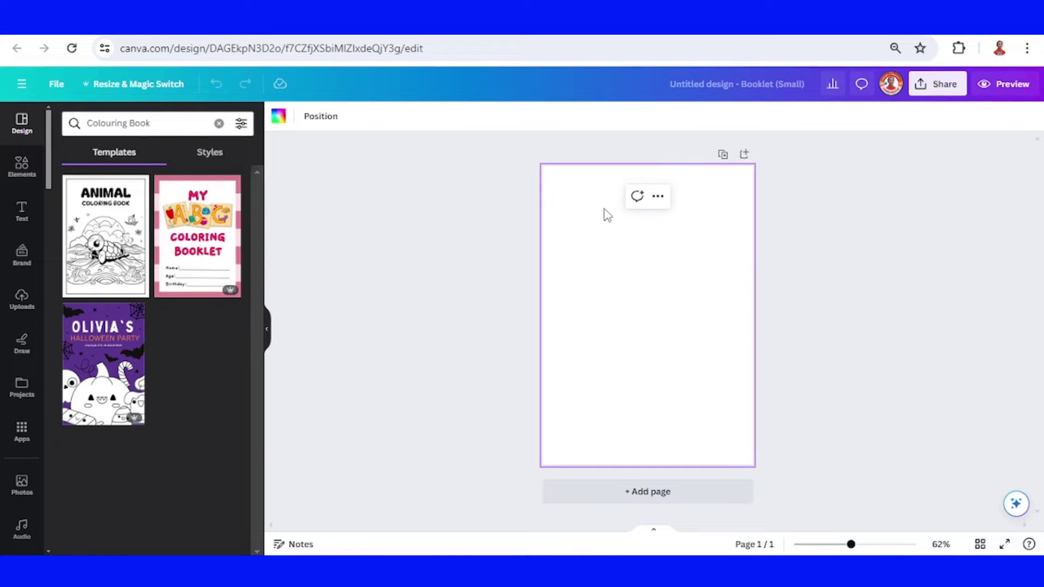
Paste the request for 8 vehicle colouring prompts, enlarge it to 19 pt and move it to the page top
{"action": "type", "text": "Act as an expert AI prompt generator. please give me 8 different prompts for 3-5 years old children coloring book. The theme of all images is vehicle. The images must be simple."}
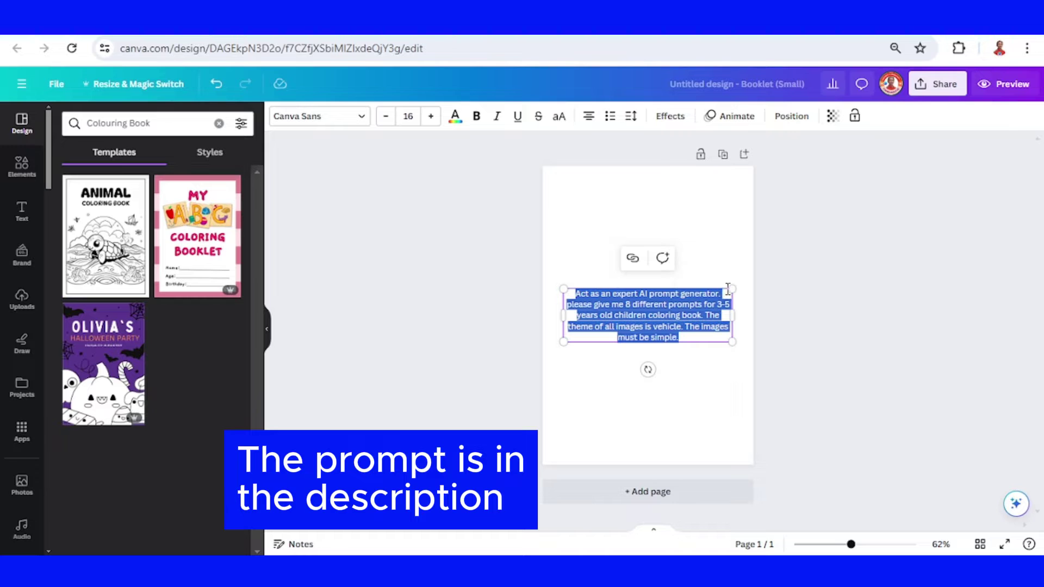
{"action": "left_click_drag", "start_coordinate": [731, 289], "coordinate": [762, 280]}
{"action": "left_click", "coordinate": [769, 392]}
{"action": "left_click_drag", "start_coordinate": [680, 323], "coordinate": [680, 218]}
{"action": "left_click", "coordinate": [726, 337]}
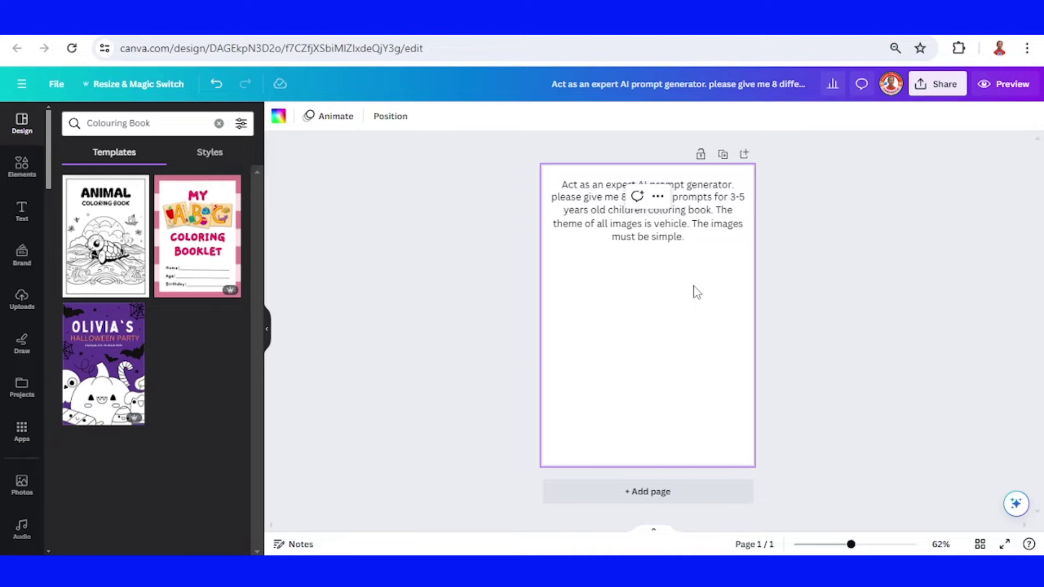
Generate eight numbered vehicle prompts with Magic Write from the pasted request and insert them on the page
{"action": "left_click", "coordinate": [1016, 505]}
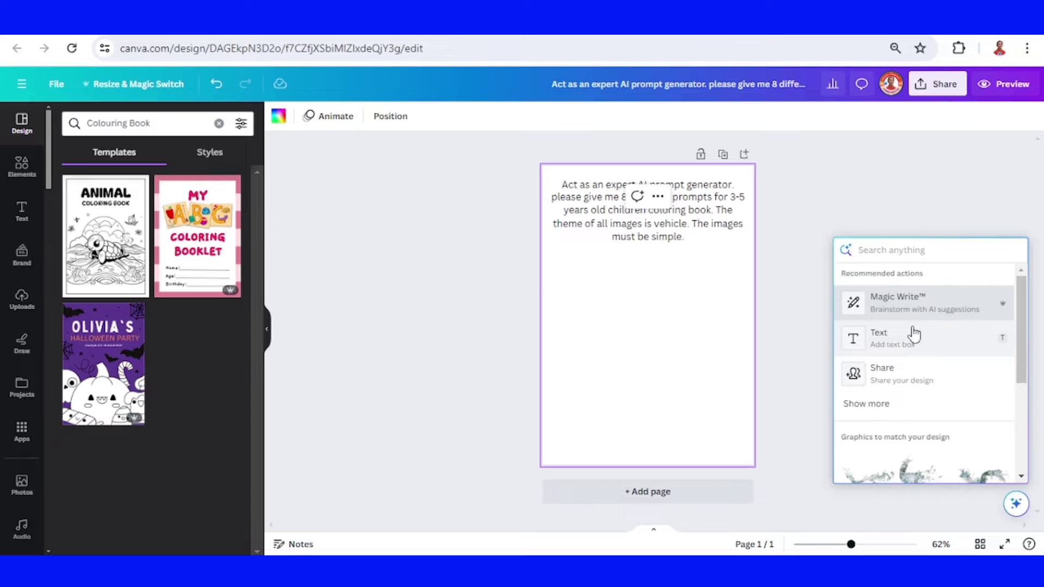
{"action": "left_click", "coordinate": [915, 304]}
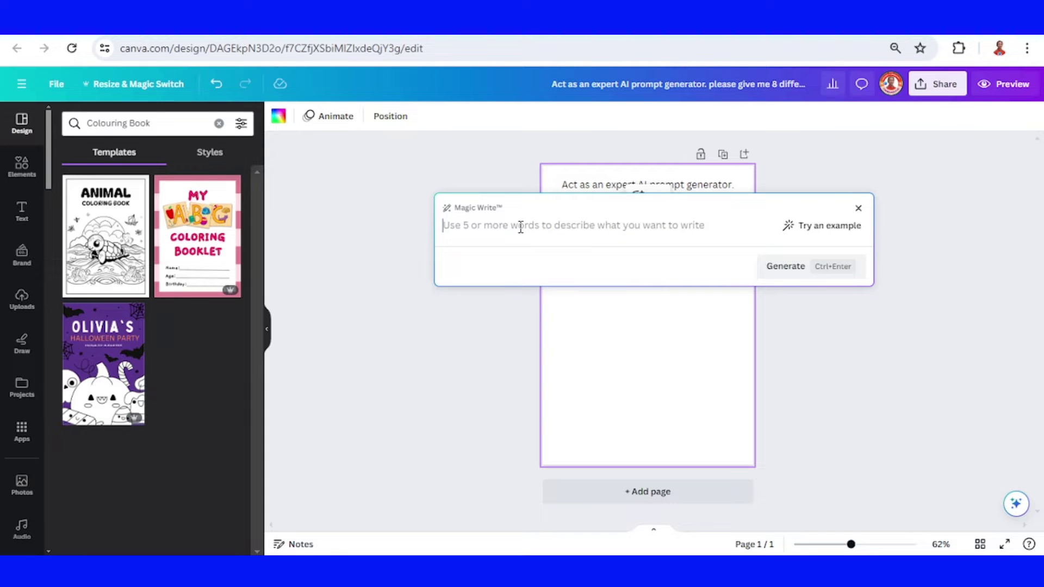
{"action": "type", "text": "Act as an expert AI prompt generator. please give me 8 different prompts for 3-5 years old children coloring book. The theme of all images is vehicle. The images must be simple."}
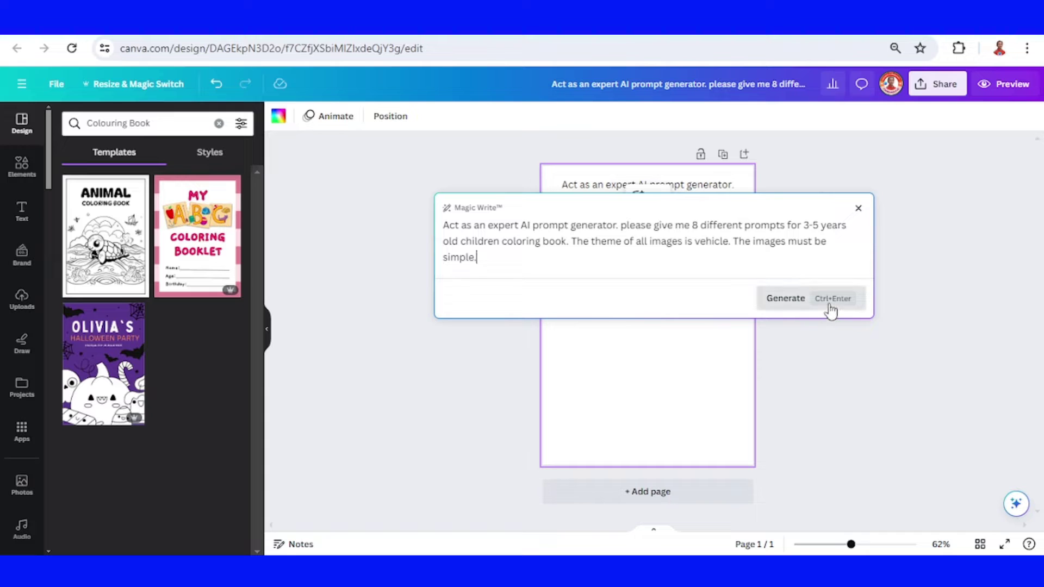
{"action": "left_click", "coordinate": [785, 298]}
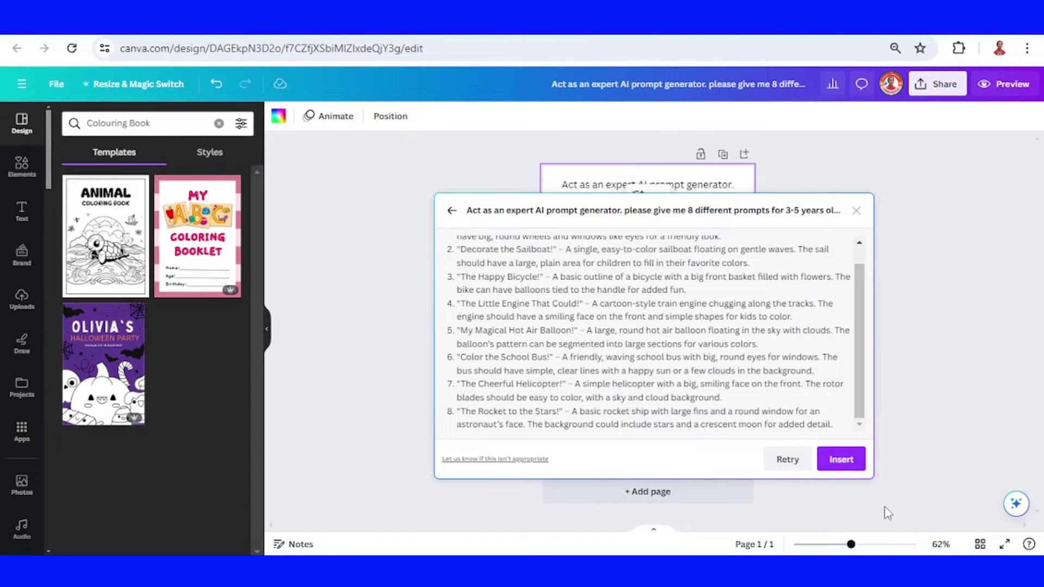
{"action": "left_click", "coordinate": [842, 459]}
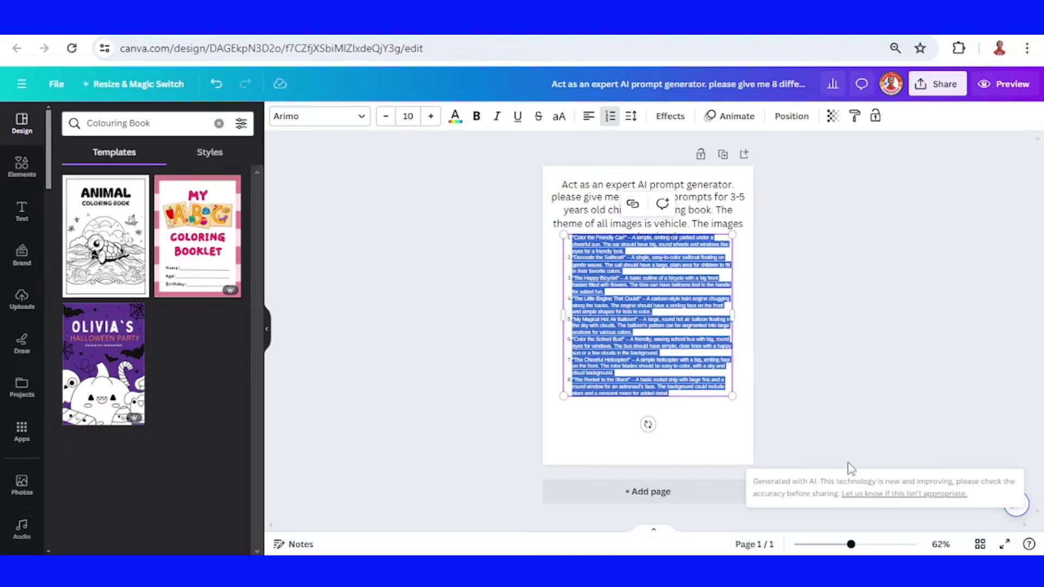
Widen the prompt paragraph and add a blank second page
{"action": "left_click", "coordinate": [700, 438]}
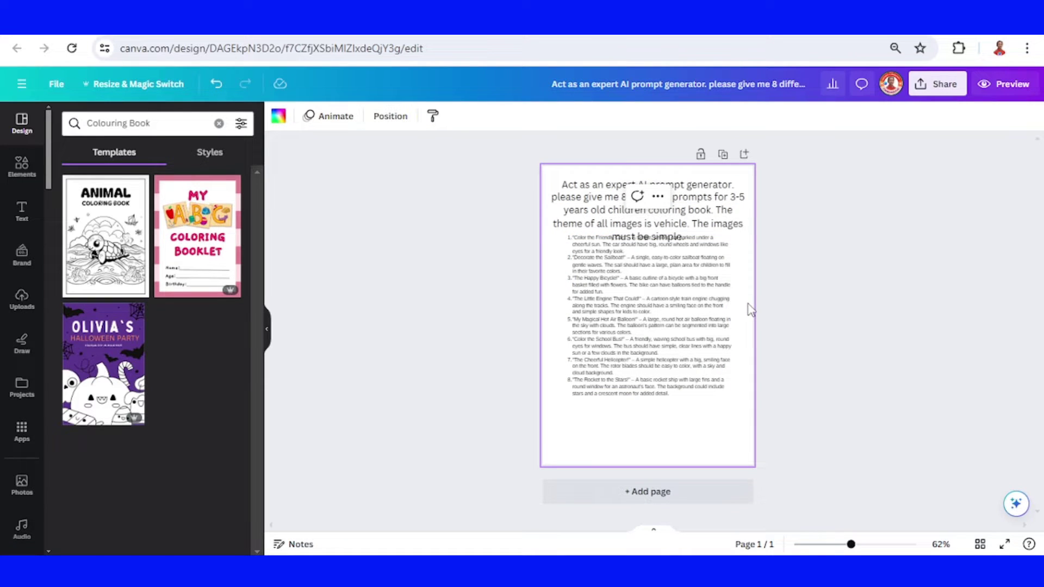
{"action": "left_click", "coordinate": [661, 230]}
{"action": "double_click", "coordinate": [655, 230]}
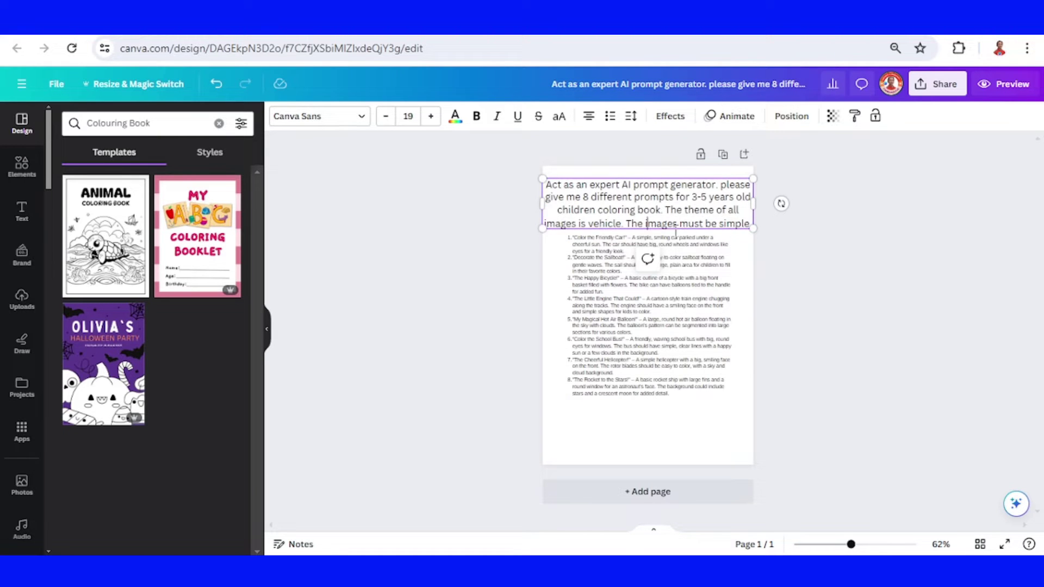
{"action": "left_click", "coordinate": [749, 334]}
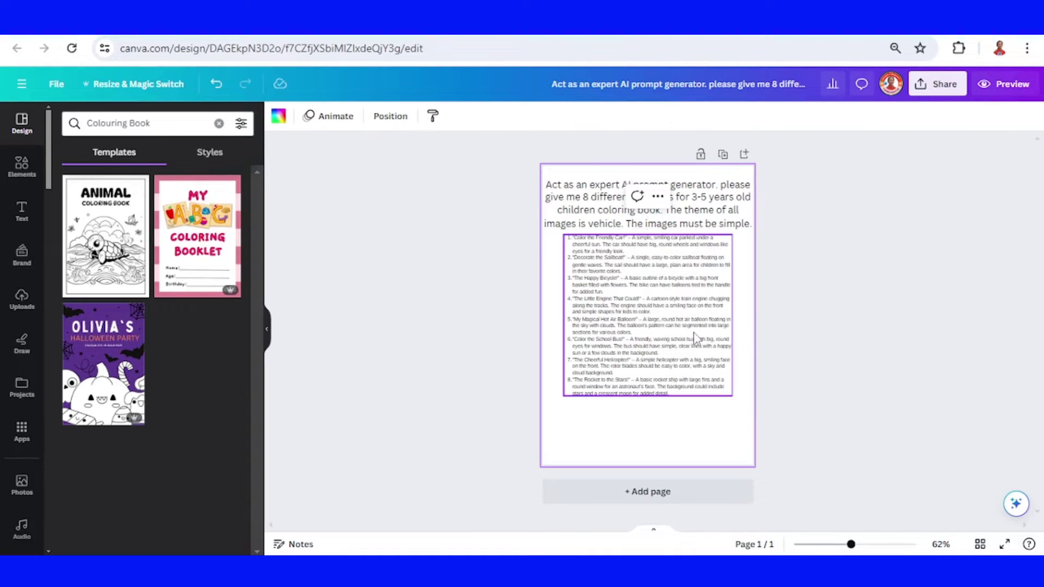
{"action": "scroll", "coordinate": [692, 337], "scroll_direction": "down", "scroll_amount": 3}
{"action": "left_click", "coordinate": [662, 429]}
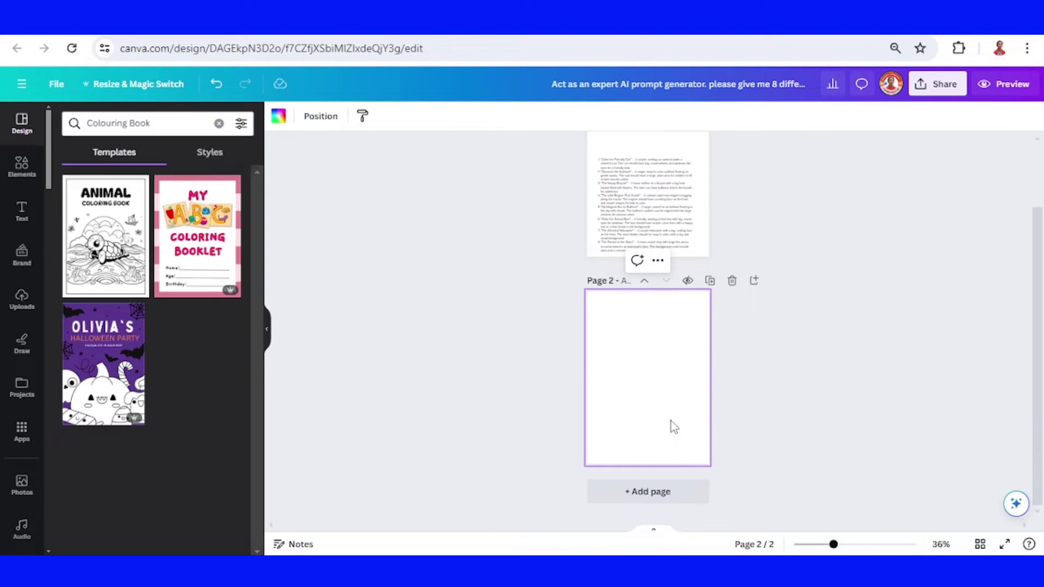
Zoom to about 115% and copy the first prompt's smiling-car description
{"action": "left_click", "coordinate": [645, 309]}
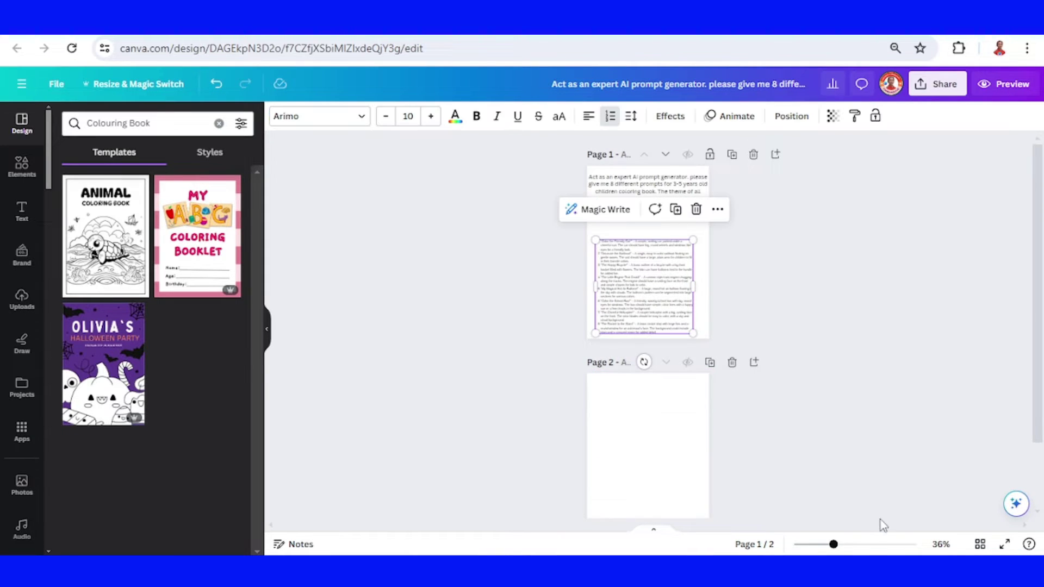
{"action": "left_click", "coordinate": [871, 545]}
{"action": "scroll", "coordinate": [712, 431], "scroll_direction": "up", "scroll_amount": 2}
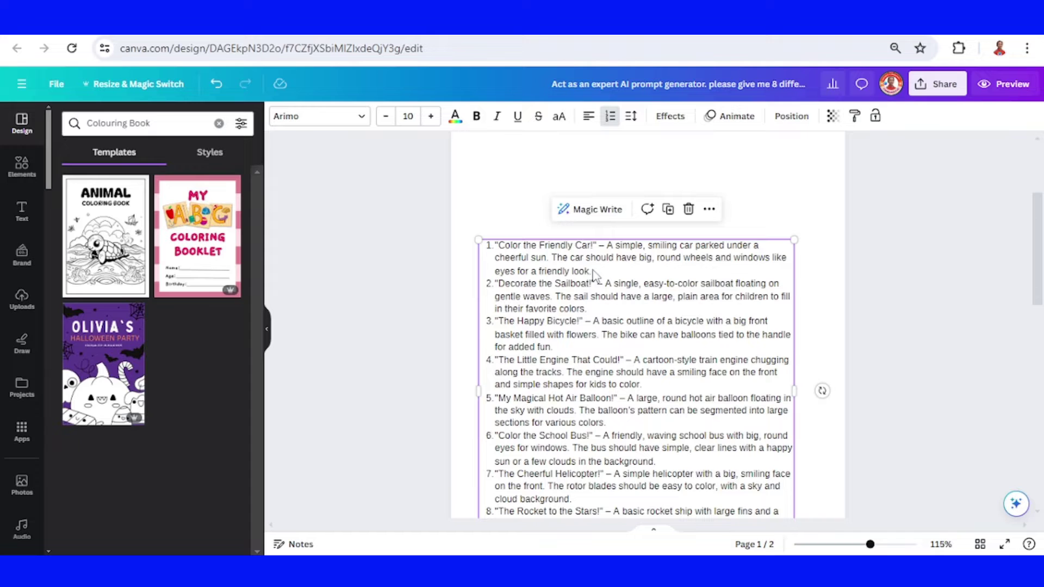
{"action": "double_click", "coordinate": [607, 252]}
{"action": "left_click", "coordinate": [609, 246]}
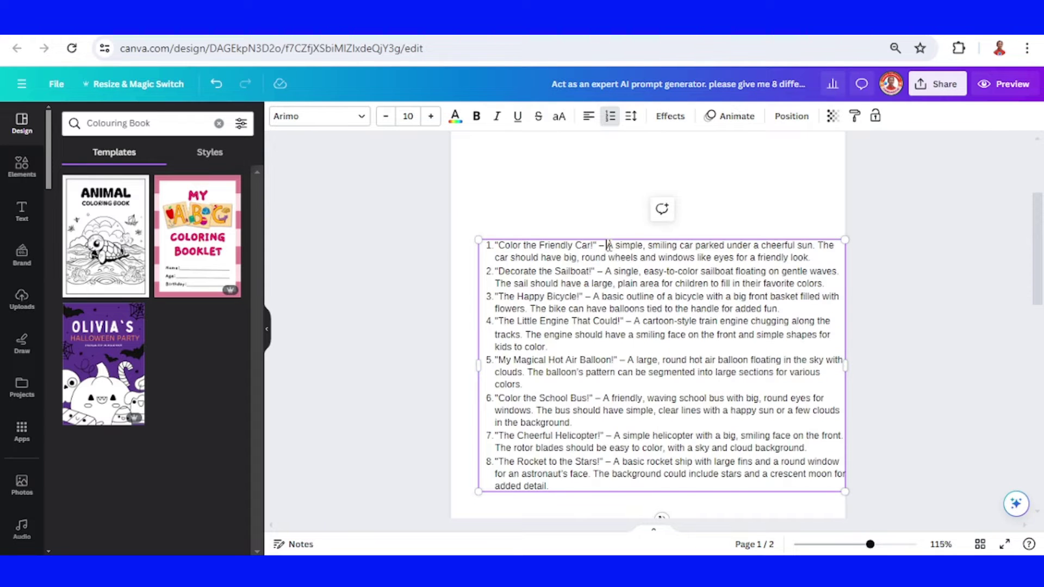
{"action": "left_click_drag", "start_coordinate": [608, 245], "coordinate": [811, 256]}
{"action": "right_click", "coordinate": [742, 249]}
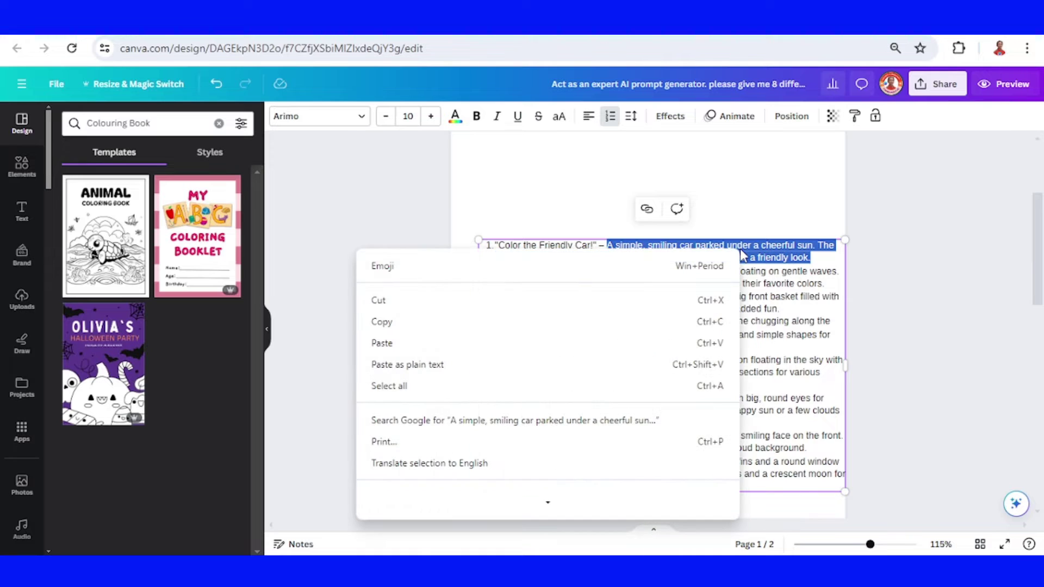
{"action": "left_click", "coordinate": [546, 323]}
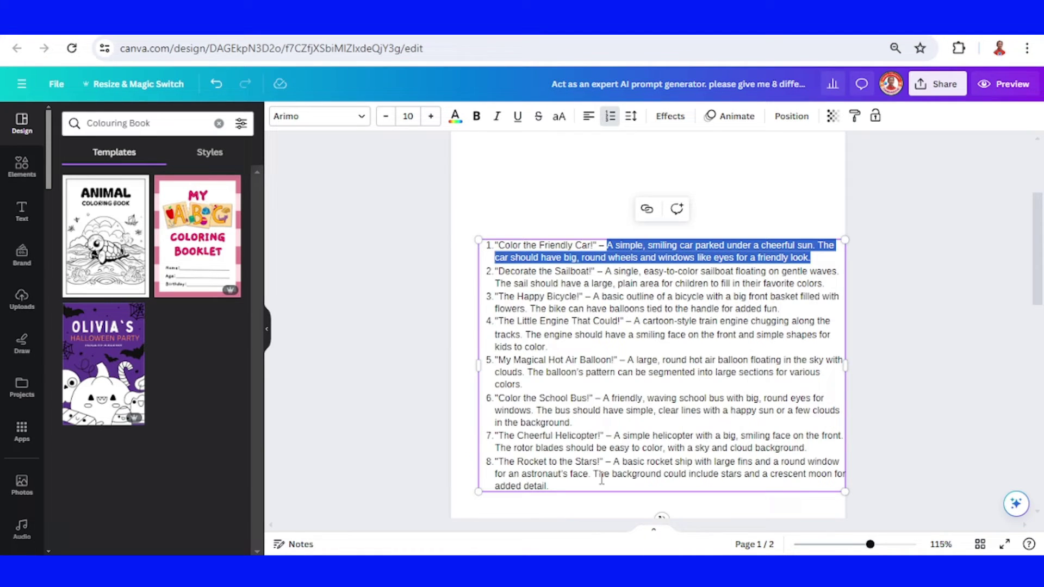
{"action": "scroll", "coordinate": [602, 479], "scroll_direction": "down", "scroll_amount": 6}
Find the ColoringBook app by searching 'color' and open its image generator for page 2
{"action": "left_click", "coordinate": [629, 423]}
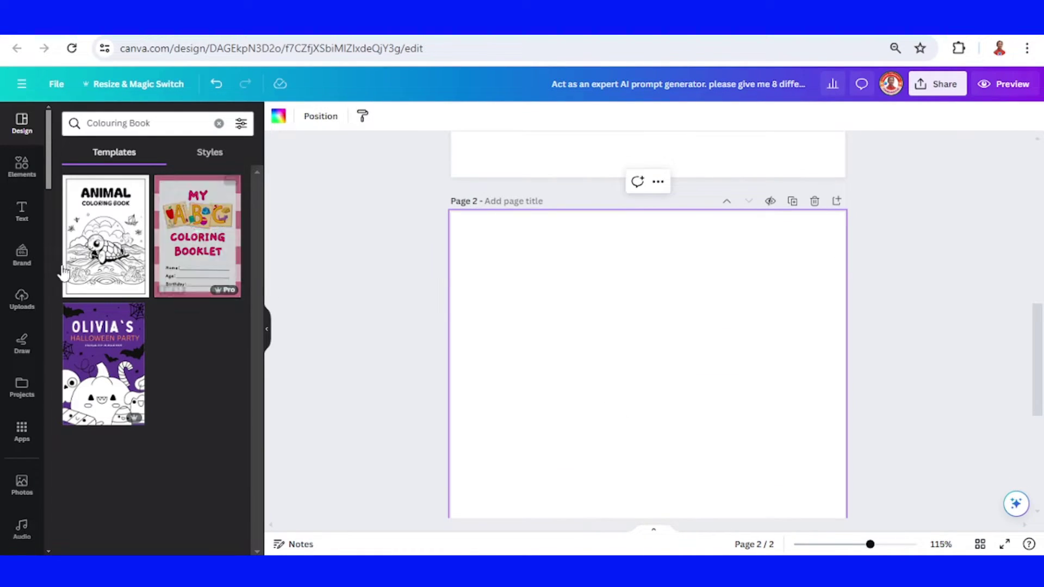
{"action": "left_click", "coordinate": [22, 433]}
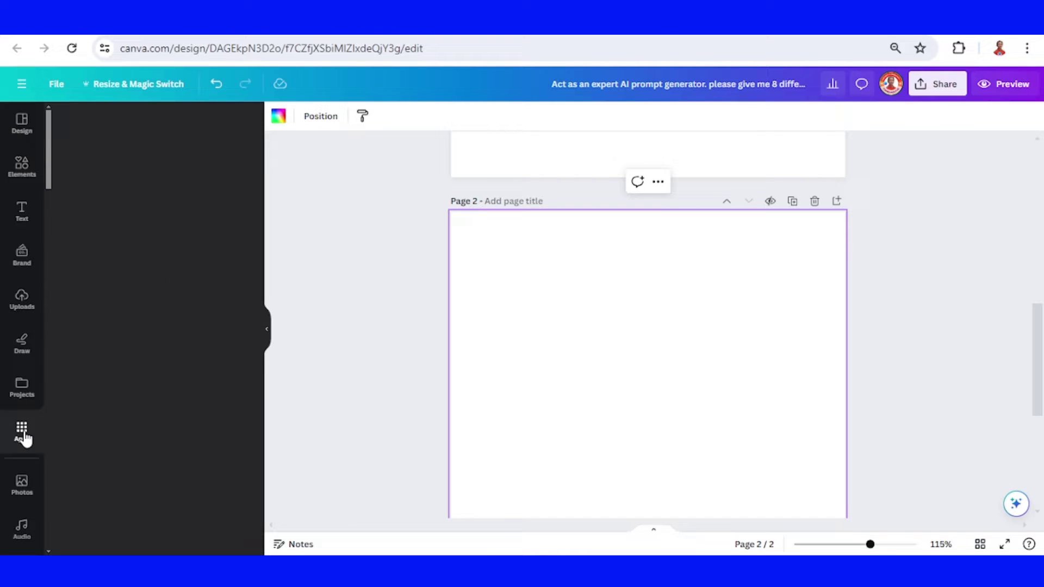
{"action": "left_click", "coordinate": [121, 123]}
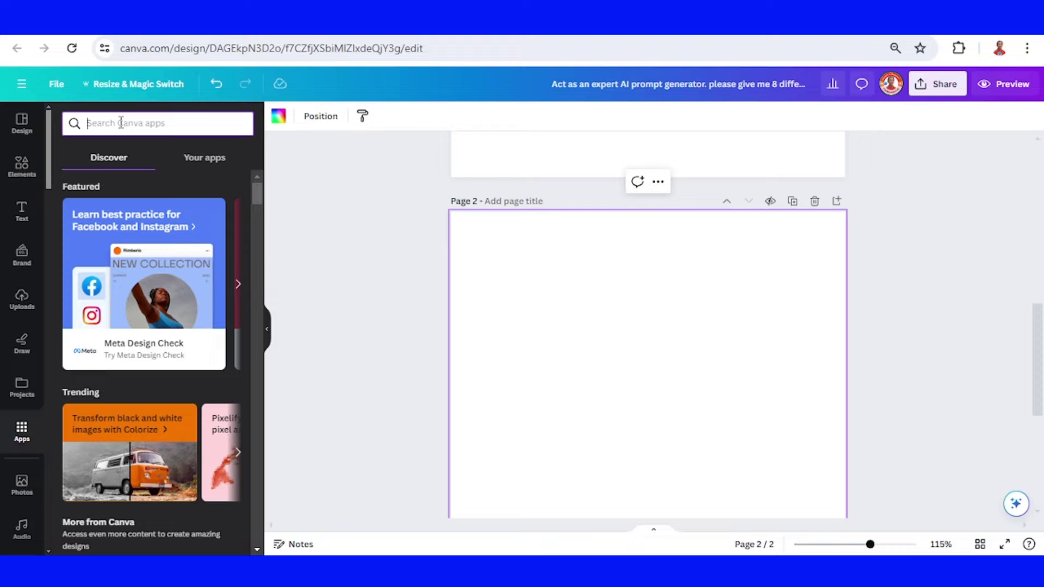
{"action": "type", "text": "coloring"}
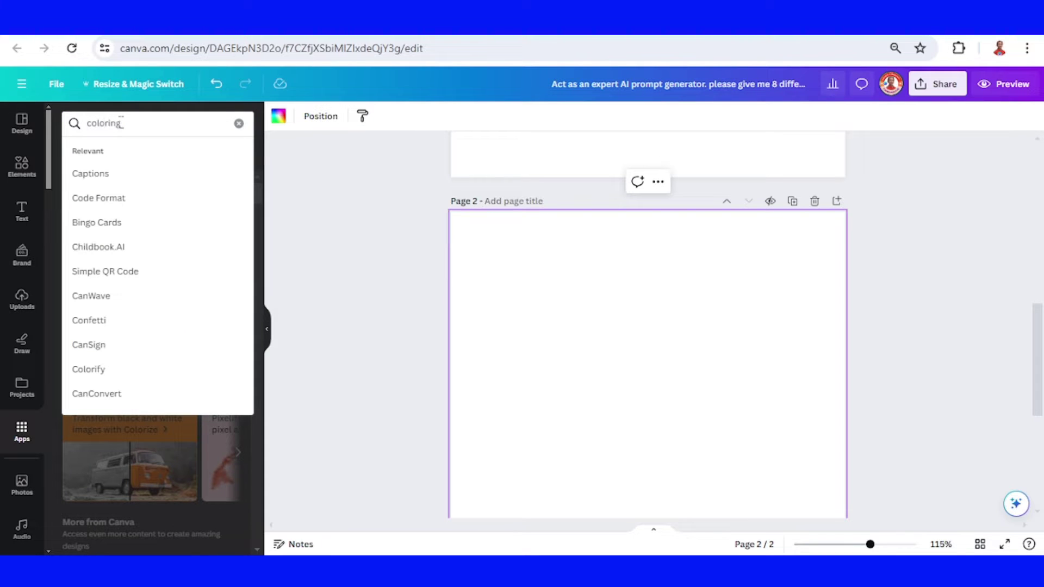
{"action": "left_click", "coordinate": [118, 177]}
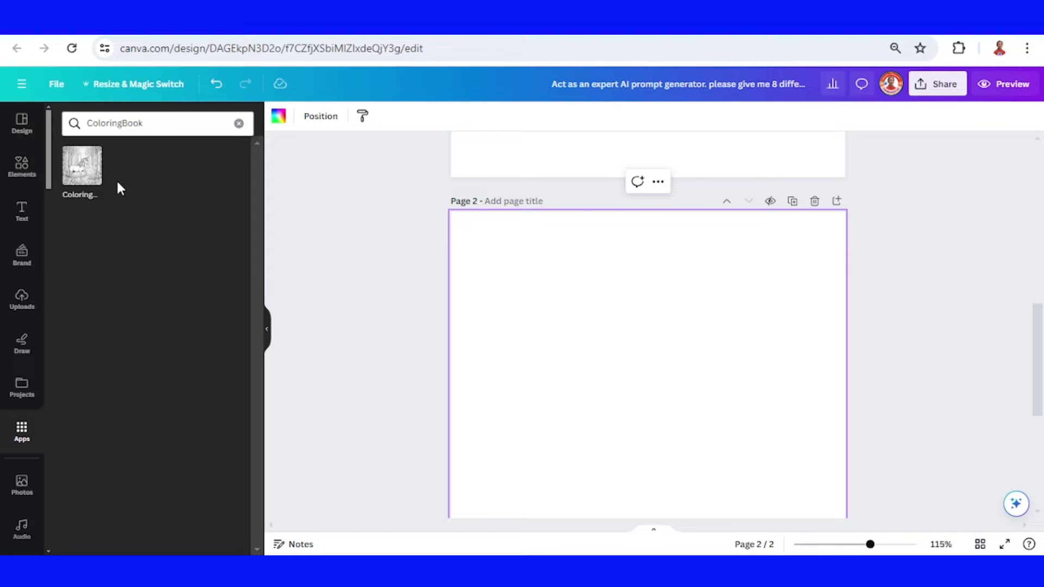
{"action": "left_click", "coordinate": [80, 169]}
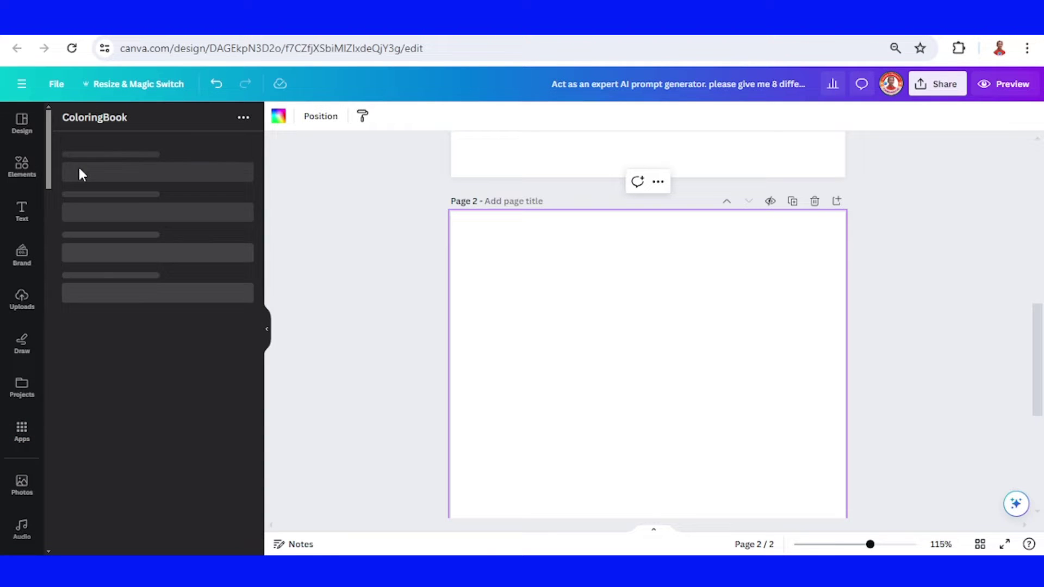
Generate a smiling-car line drawing from the pasted prompt and enlarge it to 14.8 × 14.8 cm
{"action": "right_click", "coordinate": [97, 175]}
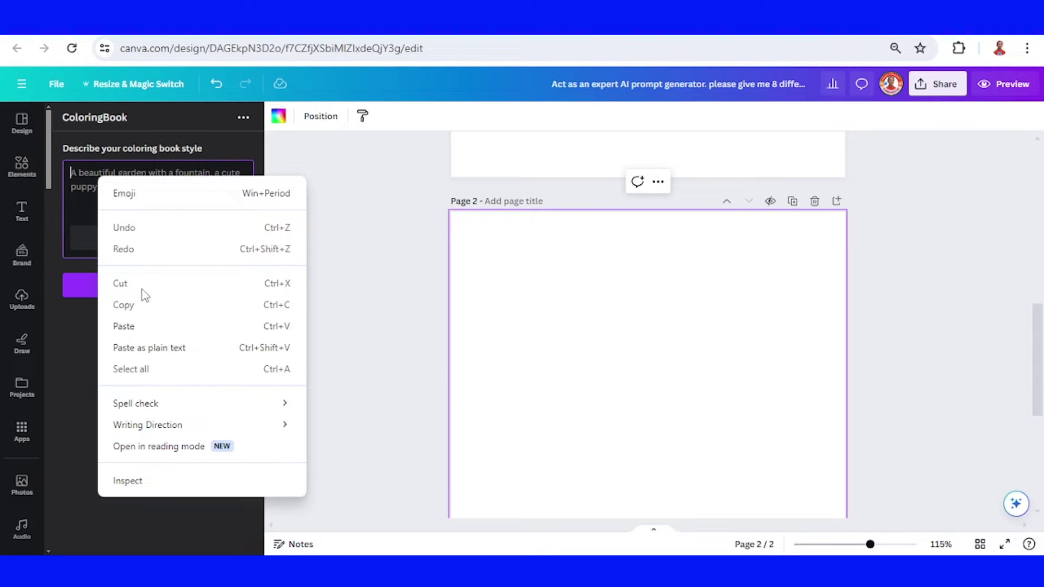
{"action": "left_click", "coordinate": [145, 326]}
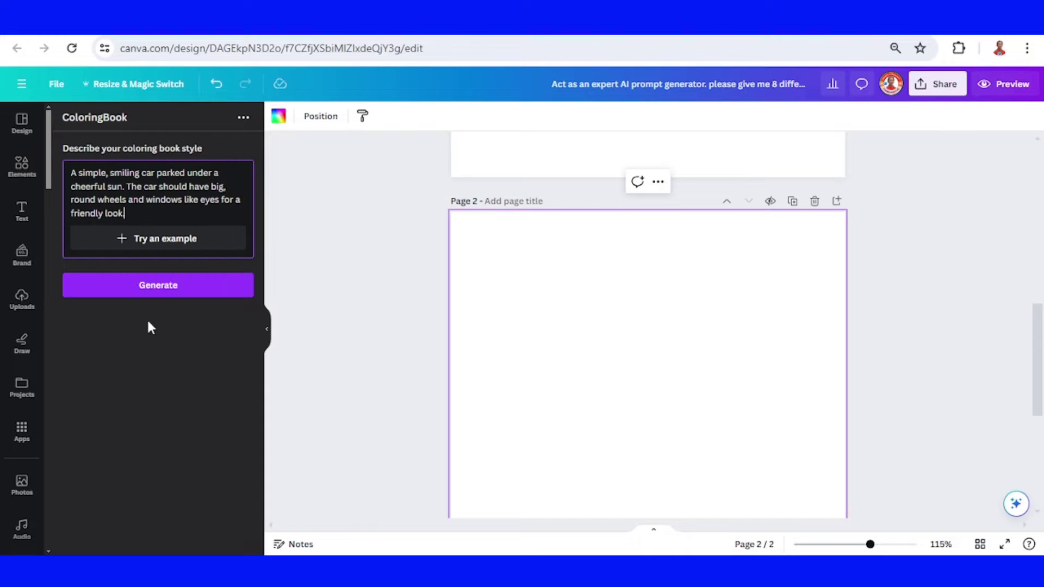
{"action": "left_click", "coordinate": [186, 287]}
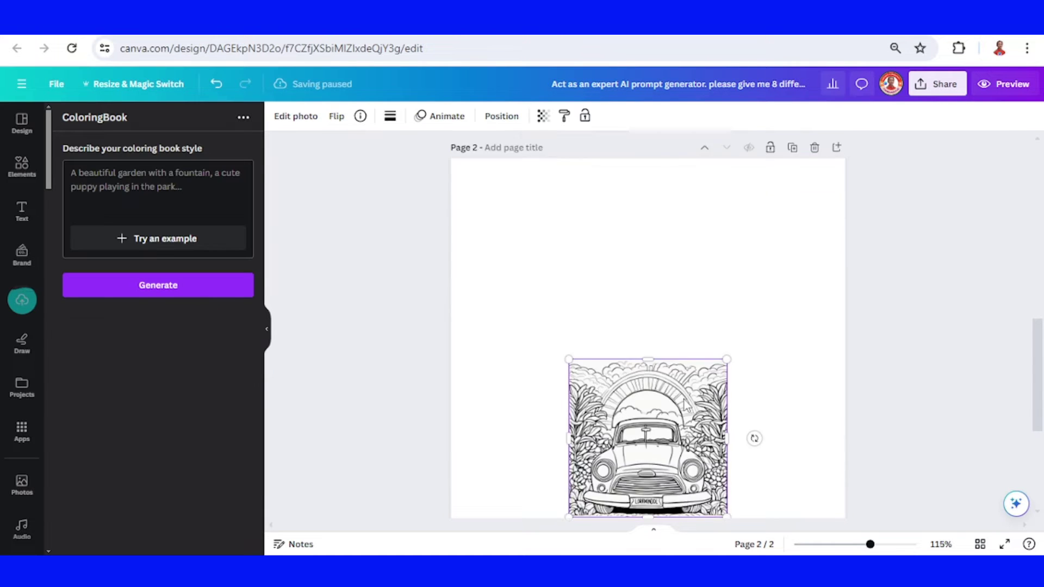
{"action": "left_click_drag", "start_coordinate": [727, 260], "coordinate": [873, 160]}
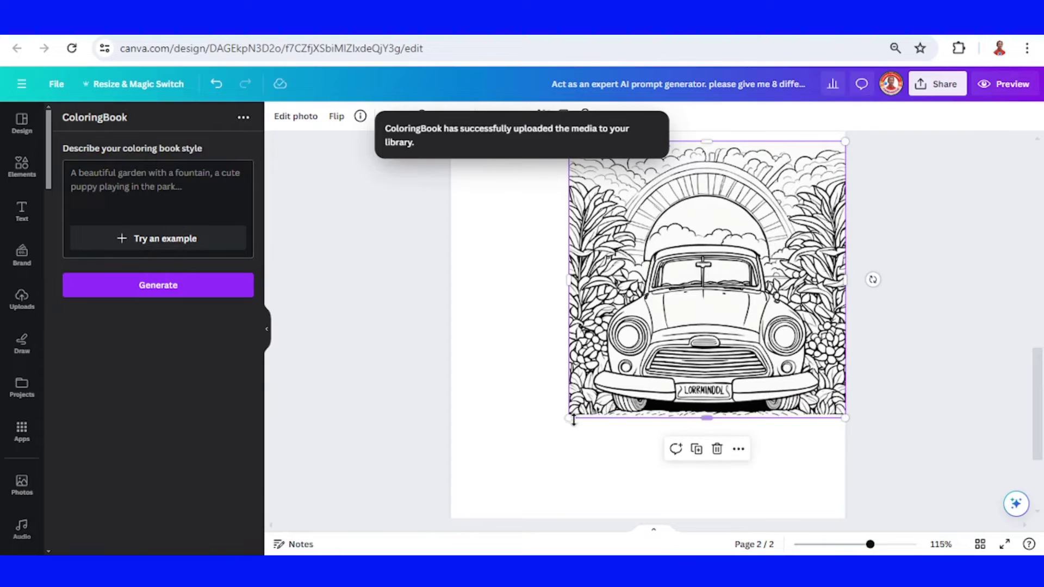
{"action": "left_click_drag", "start_coordinate": [569, 419], "coordinate": [437, 517]}
{"action": "left_click", "coordinate": [847, 545]}
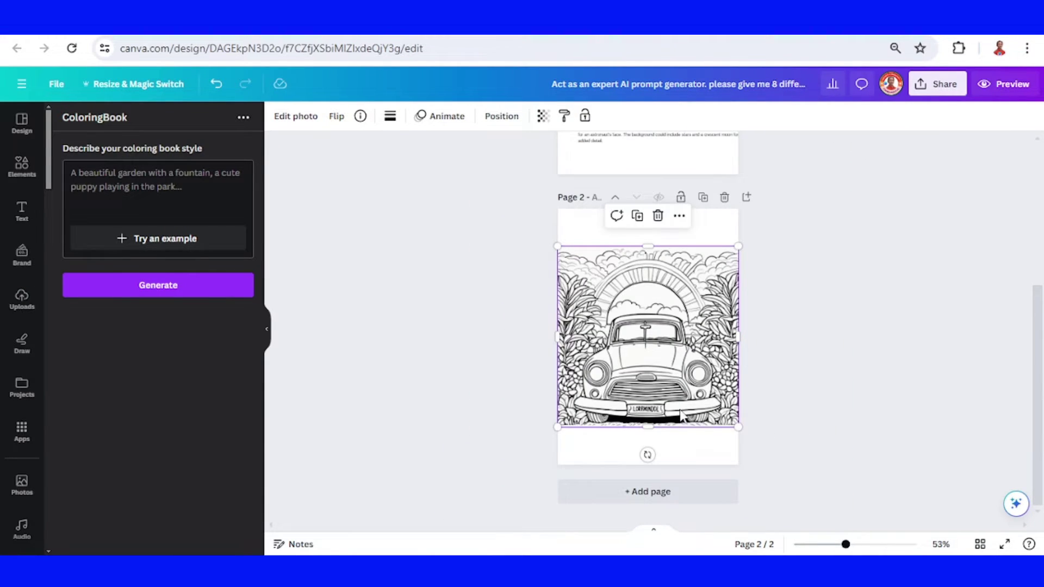
{"action": "scroll", "coordinate": [681, 415], "scroll_direction": "up", "scroll_amount": 5}
Copy the title 'Color the Friendly Car!' from the first item of the prompt list
{"action": "left_click", "coordinate": [872, 546]}
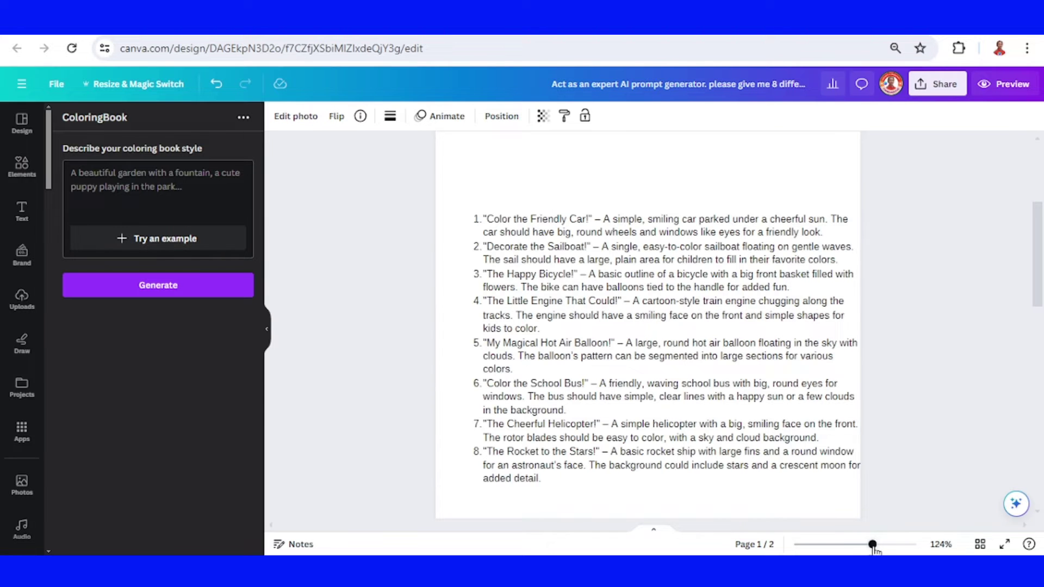
{"action": "left_click", "coordinate": [599, 302]}
{"action": "left_click", "coordinate": [494, 220]}
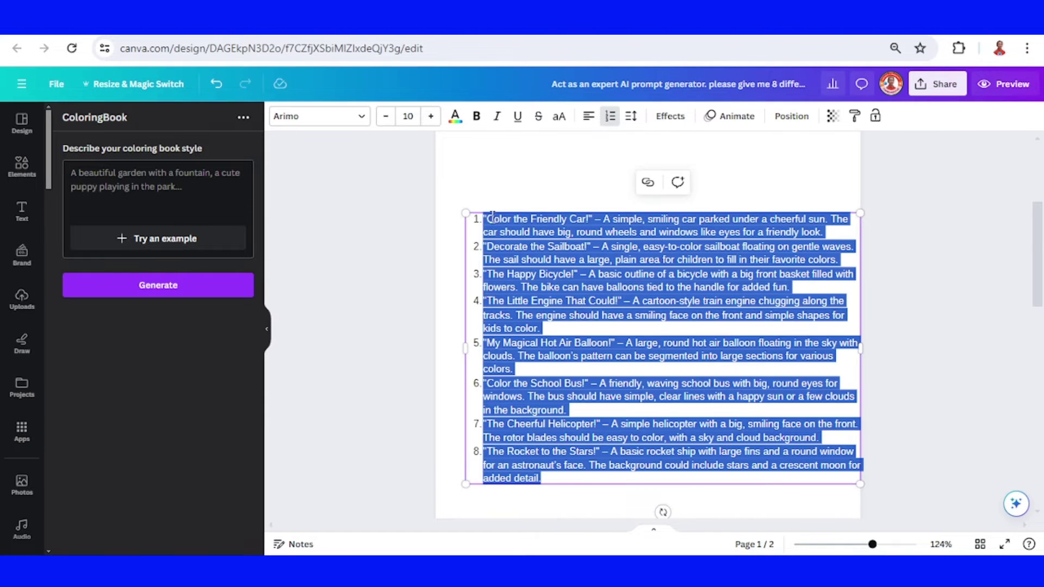
{"action": "left_click", "coordinate": [493, 218]}
{"action": "left_click_drag", "start_coordinate": [487, 219], "coordinate": [587, 220]}
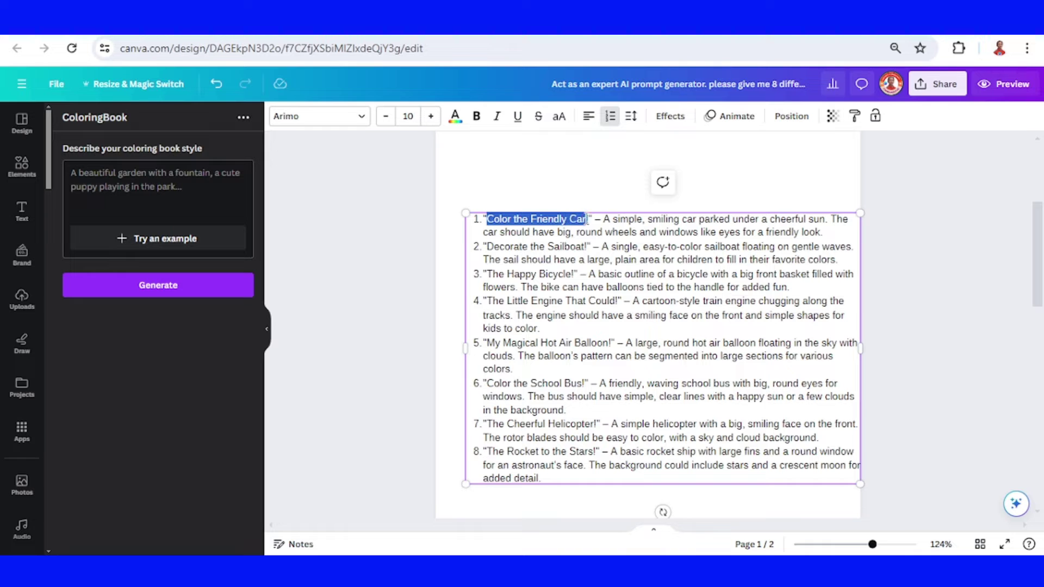
{"action": "right_click", "coordinate": [549, 221]}
{"action": "left_click", "coordinate": [594, 294]}
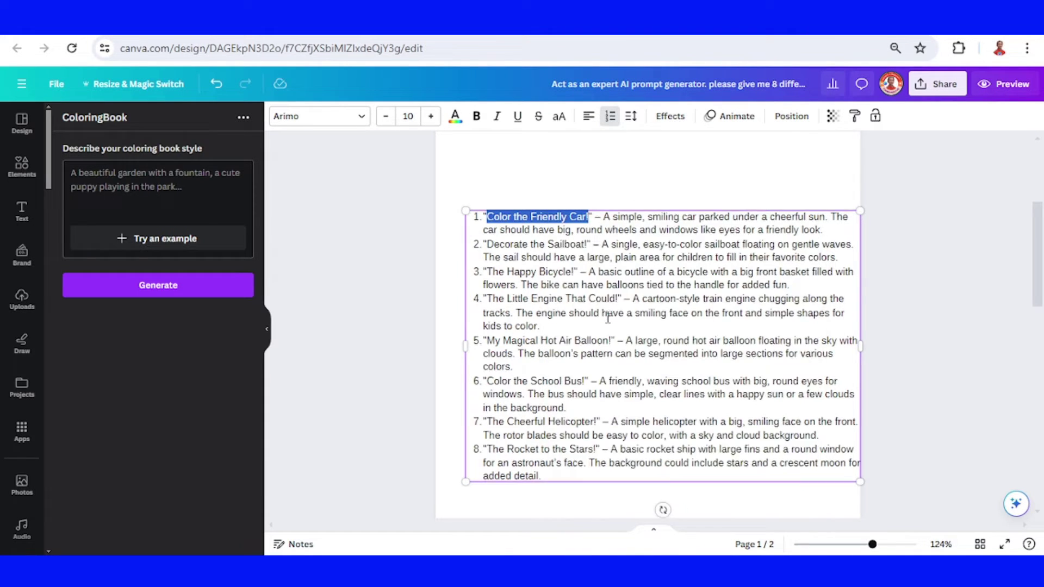
Paste the title on page 2, enlarge it to 27.1 pt and centre it above the car
{"action": "scroll", "coordinate": [608, 319], "scroll_direction": "down", "scroll_amount": 5}
{"action": "right_click", "coordinate": [631, 337]}
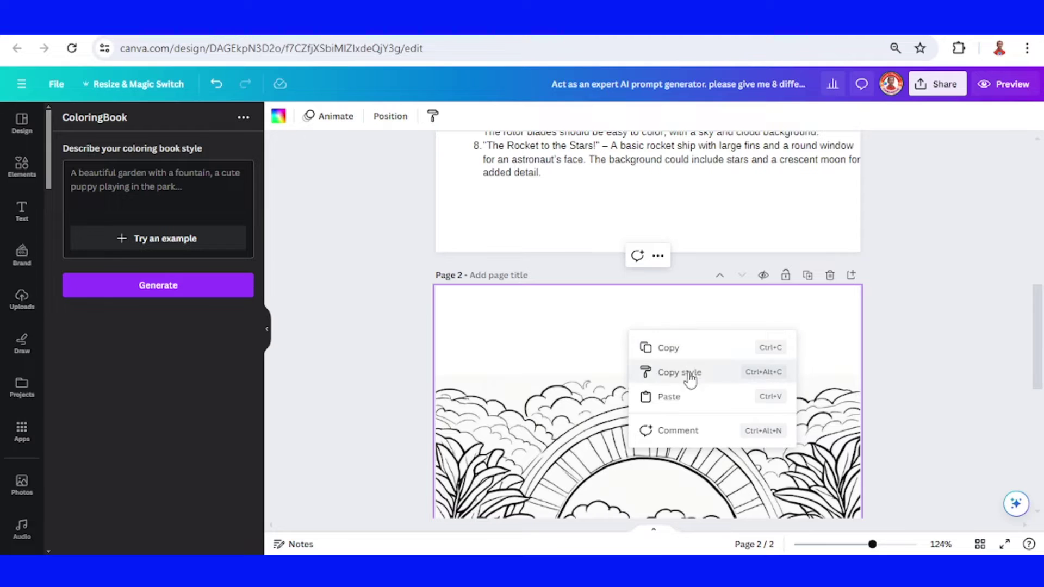
{"action": "left_click", "coordinate": [686, 396]}
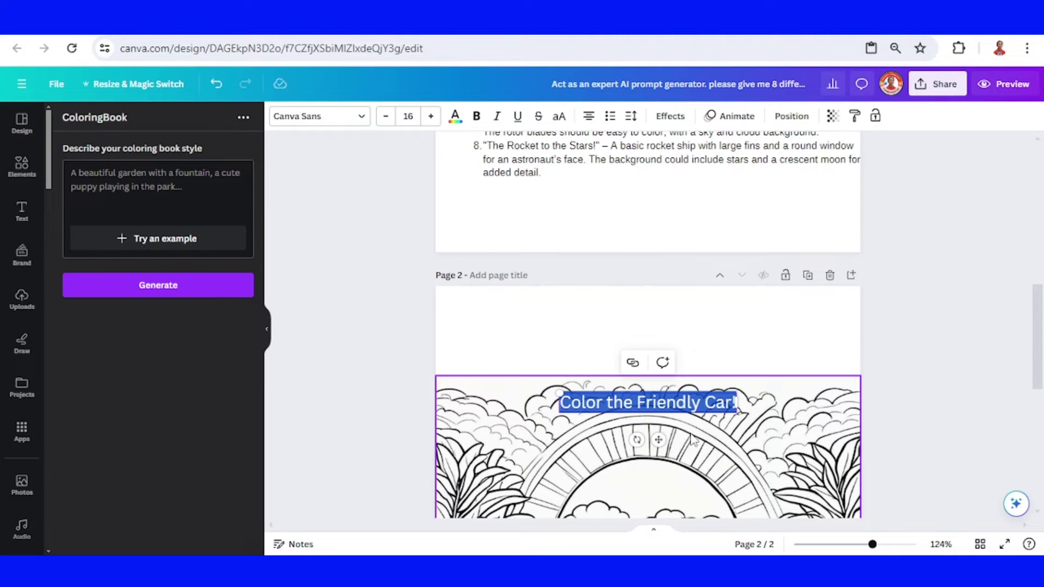
{"action": "left_click_drag", "start_coordinate": [658, 439], "coordinate": [608, 393]}
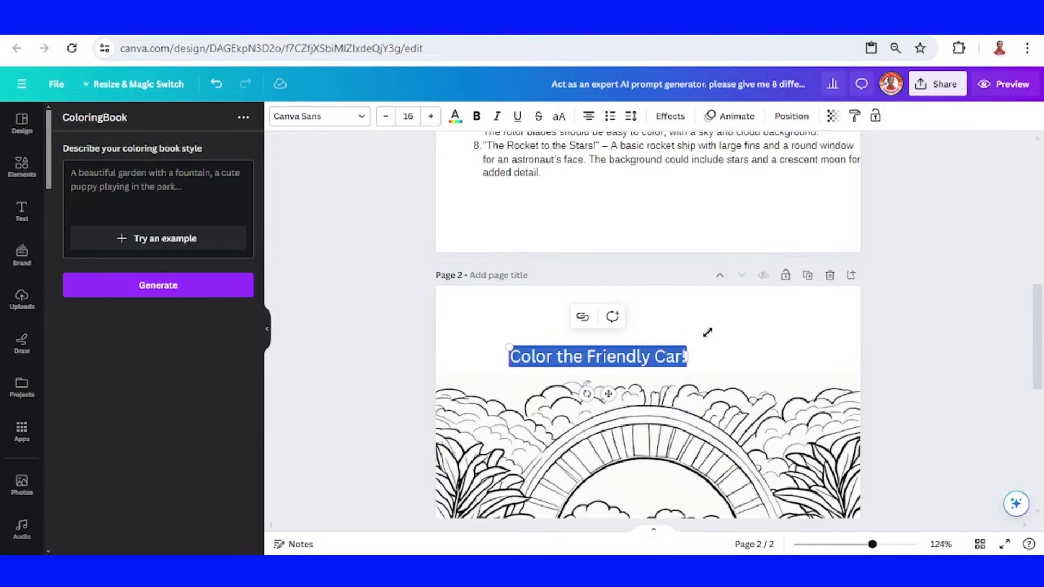
{"action": "left_click_drag", "start_coordinate": [707, 332], "coordinate": [811, 313]}
{"action": "left_click", "coordinate": [844, 347]}
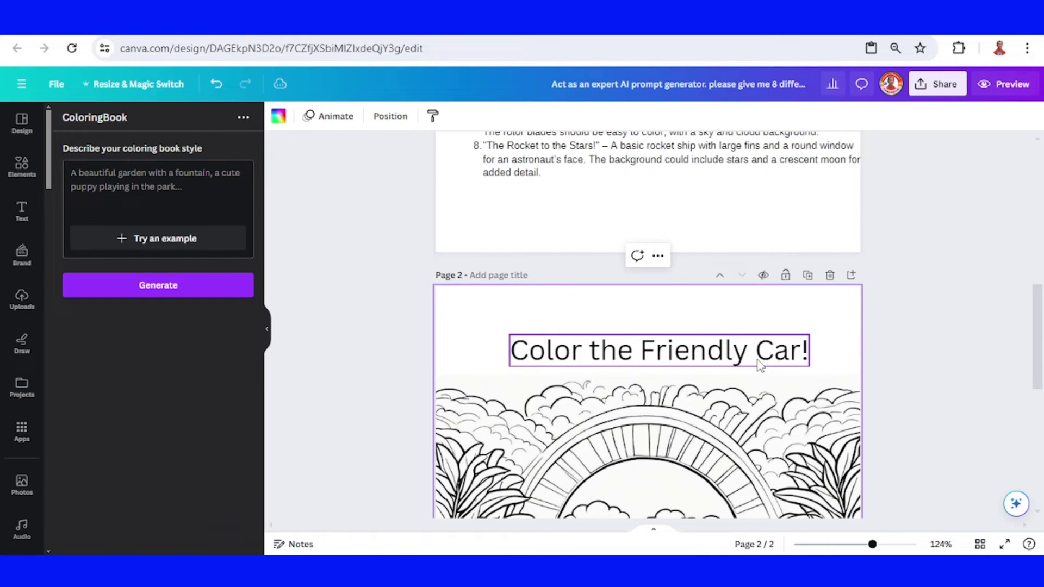
{"action": "left_click_drag", "start_coordinate": [759, 365], "coordinate": [747, 364]}
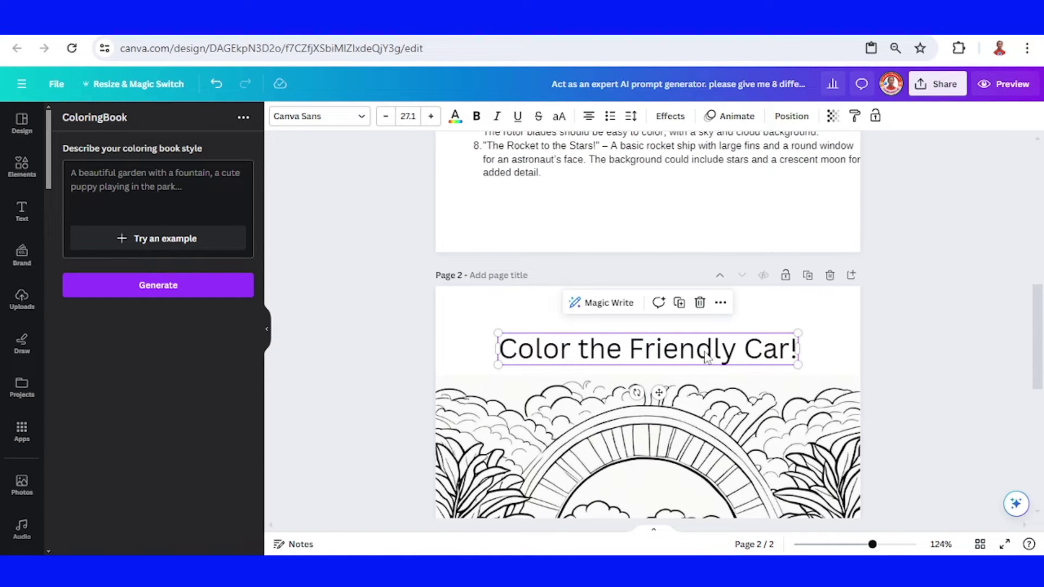
Set the 'Color the Friendly Car!' title font to Genty Sans and its colour to orange
{"action": "left_click", "coordinate": [325, 126]}
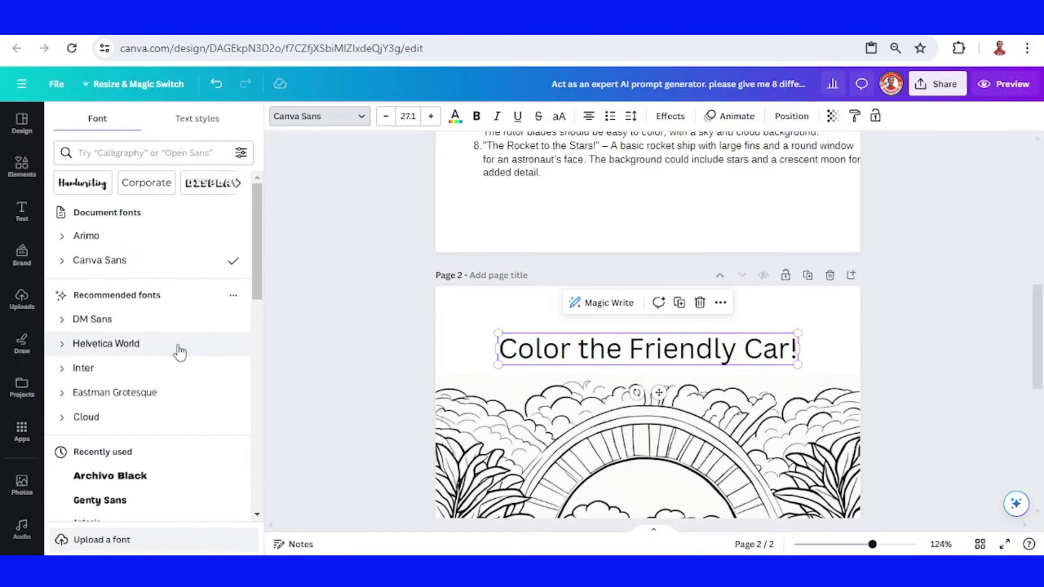
{"action": "left_click", "coordinate": [130, 501]}
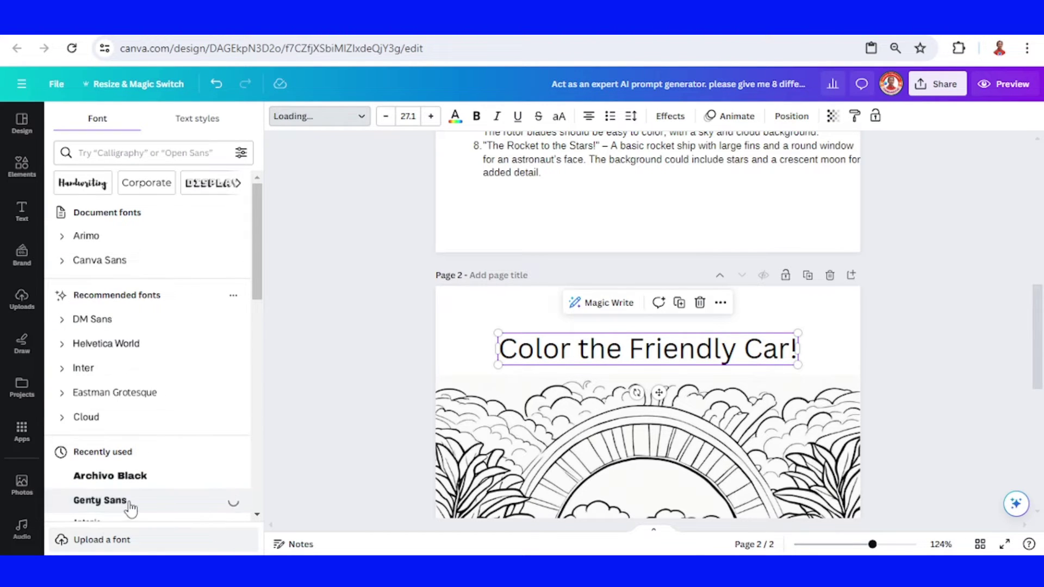
{"action": "left_click", "coordinate": [456, 116]}
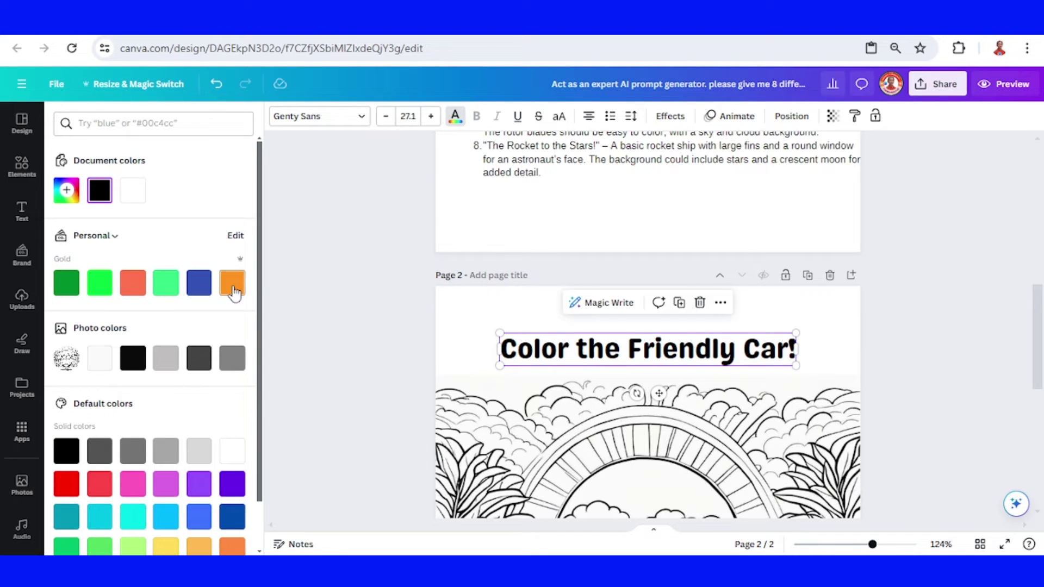
{"action": "left_click", "coordinate": [233, 284]}
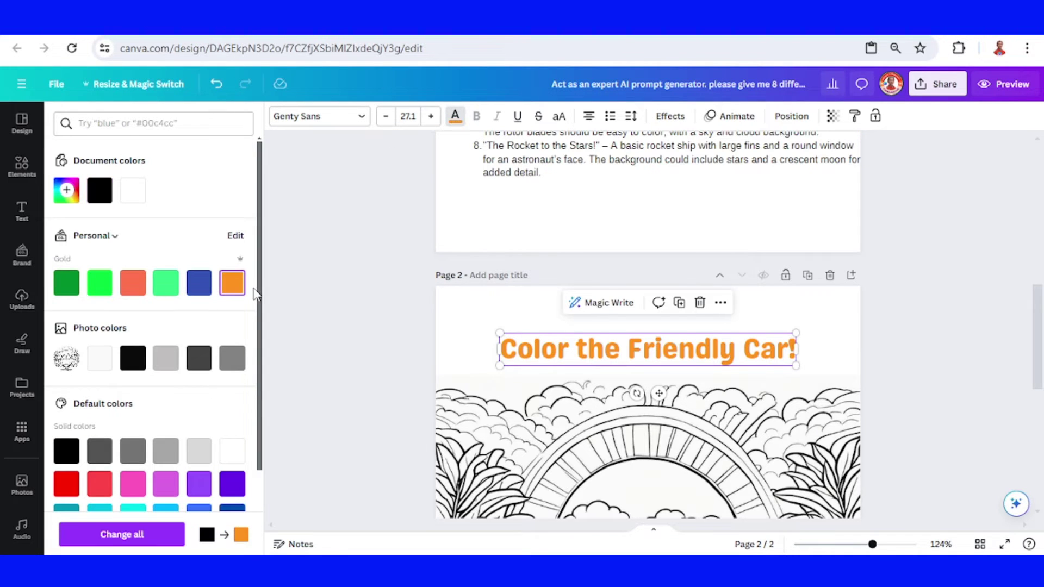
{"action": "left_click", "coordinate": [833, 346]}
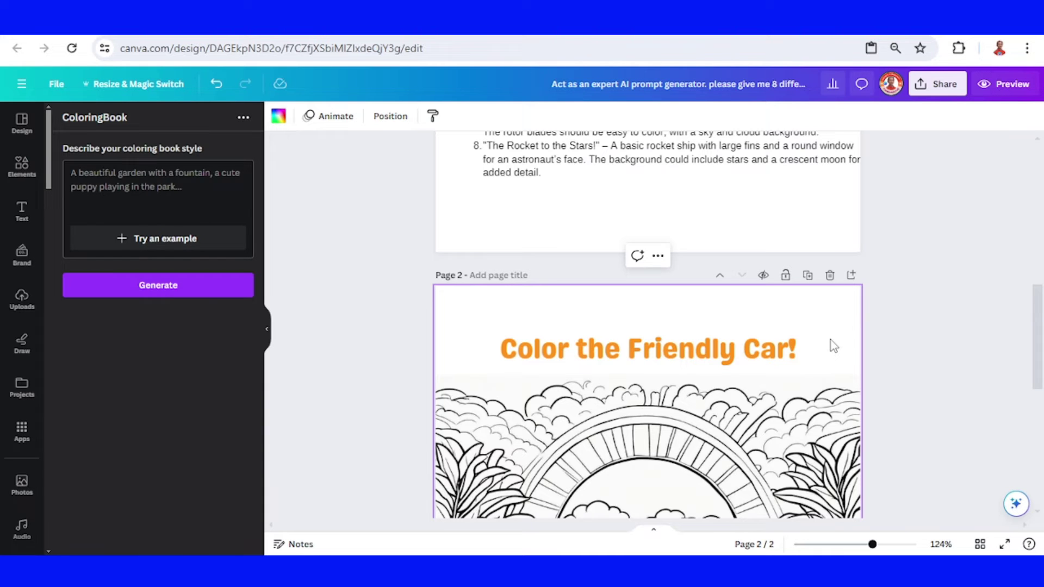
Copy item 2's sailboat description from the prompt list on page 1
{"action": "scroll", "coordinate": [766, 331], "scroll_direction": "up", "scroll_amount": 3}
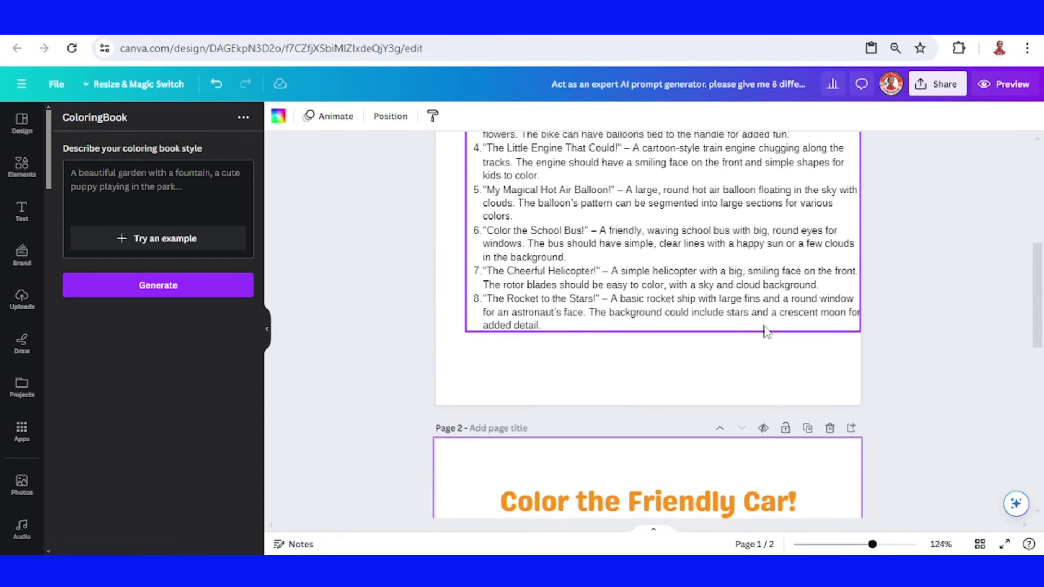
{"action": "scroll", "coordinate": [766, 332], "scroll_direction": "up", "scroll_amount": 3}
{"action": "left_click", "coordinate": [605, 250]}
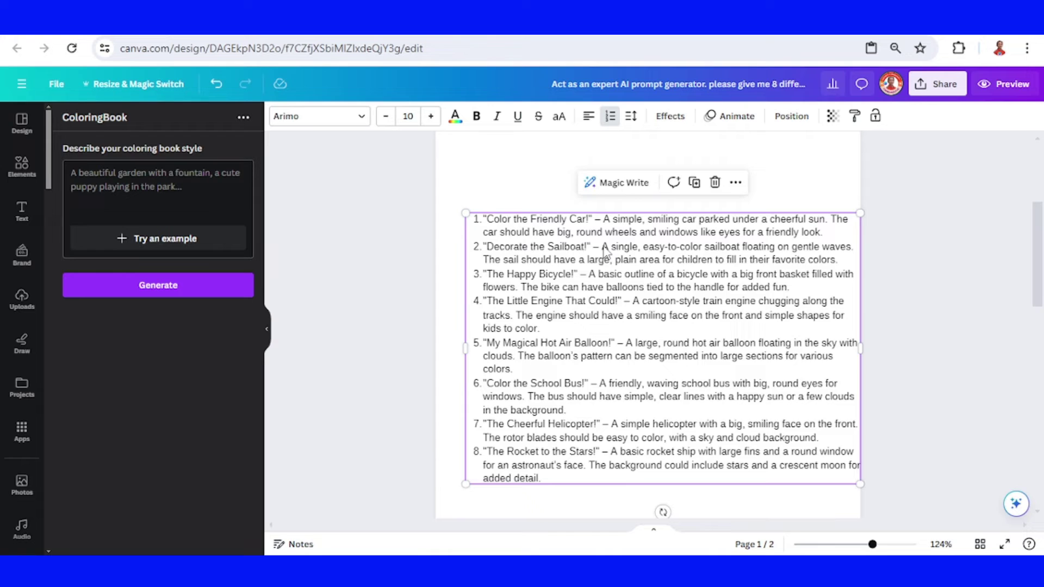
{"action": "left_click", "coordinate": [603, 246]}
{"action": "left_click", "coordinate": [604, 246]}
{"action": "left_click_drag", "start_coordinate": [602, 246], "coordinate": [845, 260]}
{"action": "right_click", "coordinate": [795, 257]}
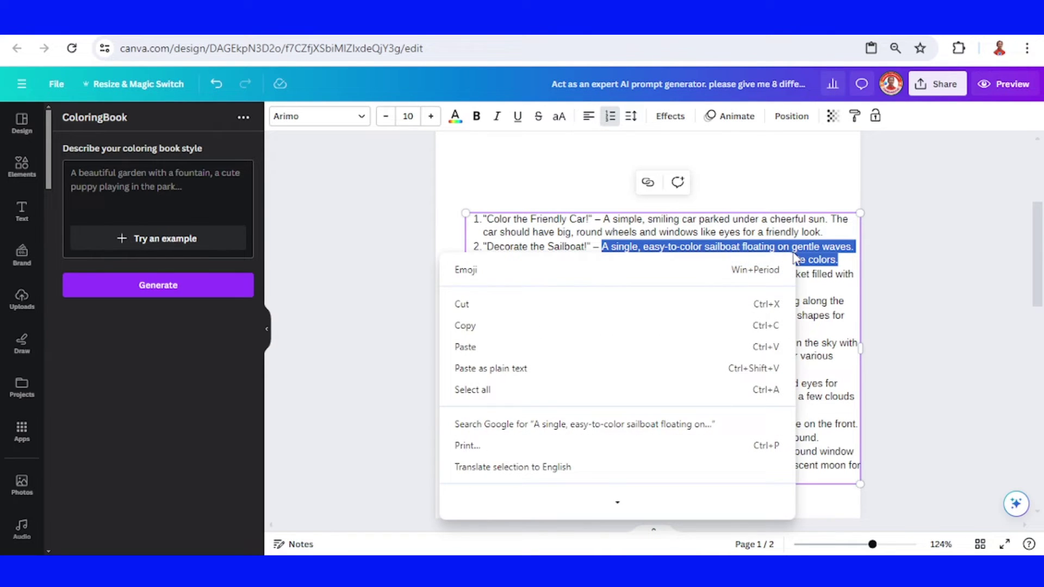
{"action": "left_click", "coordinate": [603, 326]}
{"action": "scroll", "coordinate": [719, 387], "scroll_direction": "down", "scroll_amount": 10}
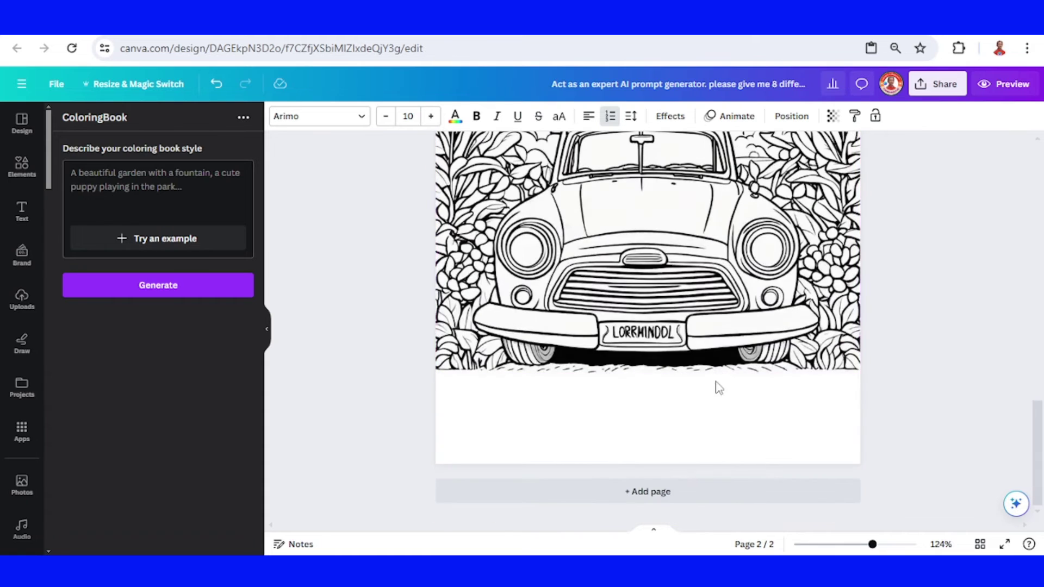
Add page 3 and generate a sailboat line drawing from the pasted prompt, enlarged to 10.5 × 10.5
{"action": "left_click", "coordinate": [678, 497]}
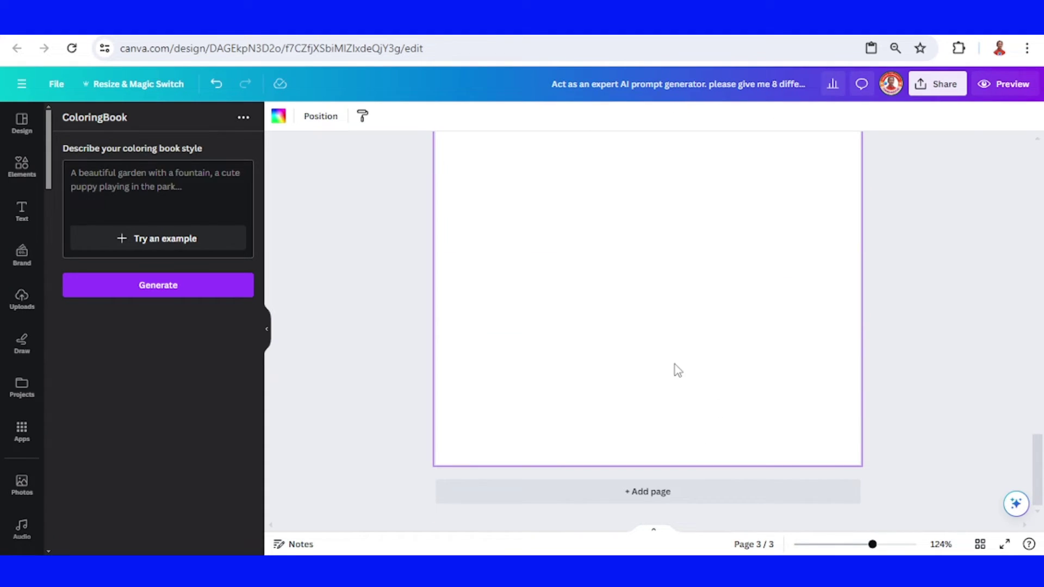
{"action": "right_click", "coordinate": [143, 186]}
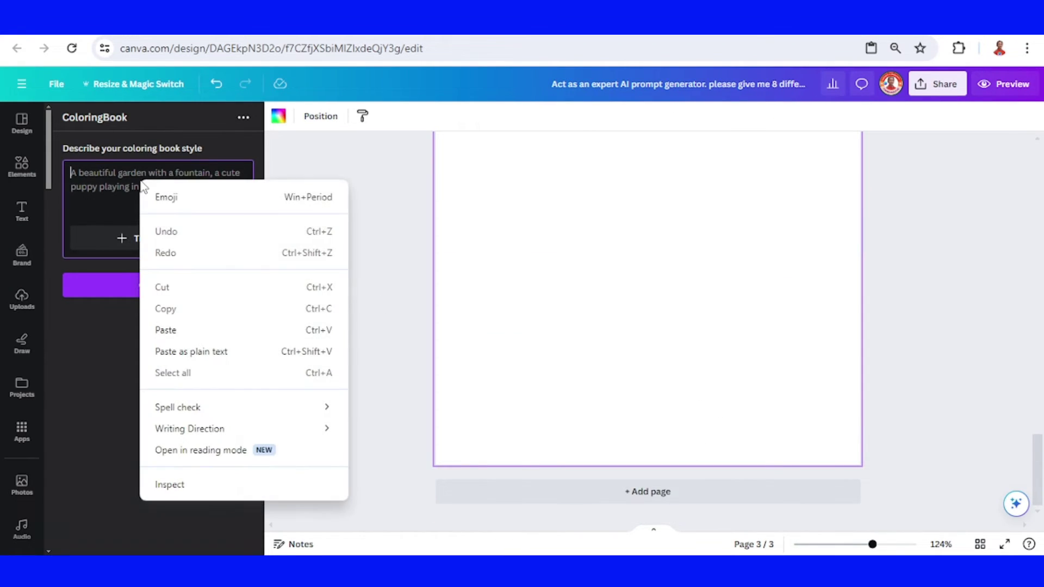
{"action": "left_click", "coordinate": [187, 330]}
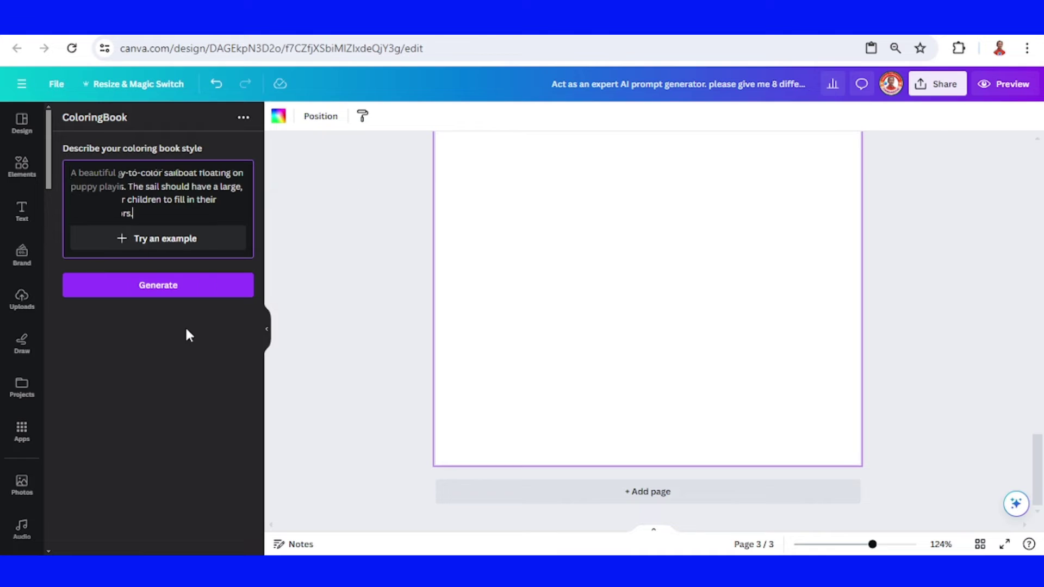
{"action": "left_click", "coordinate": [183, 288]}
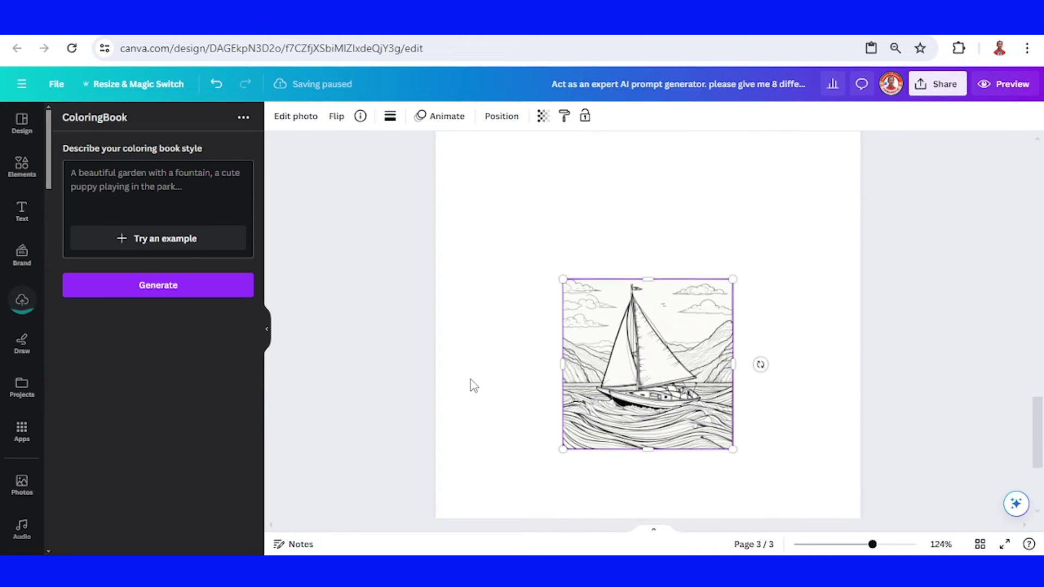
{"action": "left_click_drag", "start_coordinate": [565, 323], "coordinate": [434, 457]}
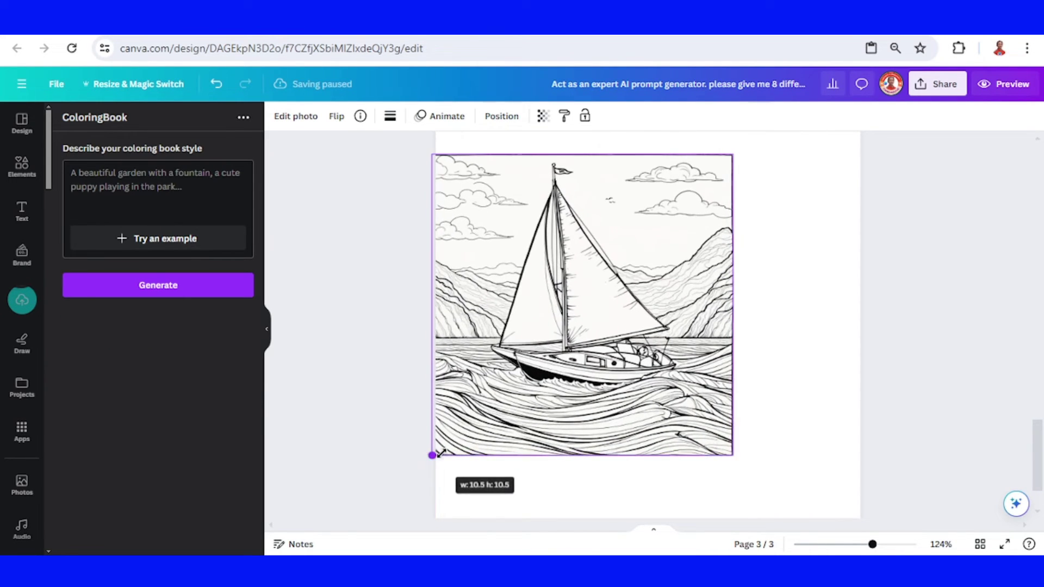
{"action": "left_click_drag", "start_coordinate": [733, 155], "coordinate": [879, 277]}
{"action": "scroll", "coordinate": [870, 283], "scroll_direction": "up", "scroll_amount": 15}
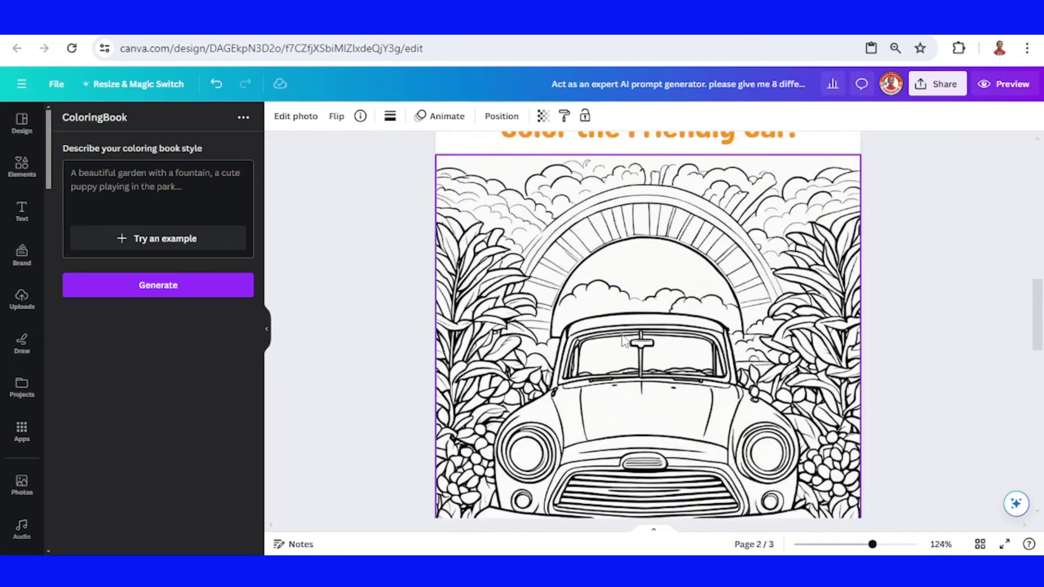
Copy 'Decorate the Sailboat!' from list item 2 and paste it onto page 3
{"action": "double_click", "coordinate": [511, 264]}
{"action": "left_click", "coordinate": [489, 254]}
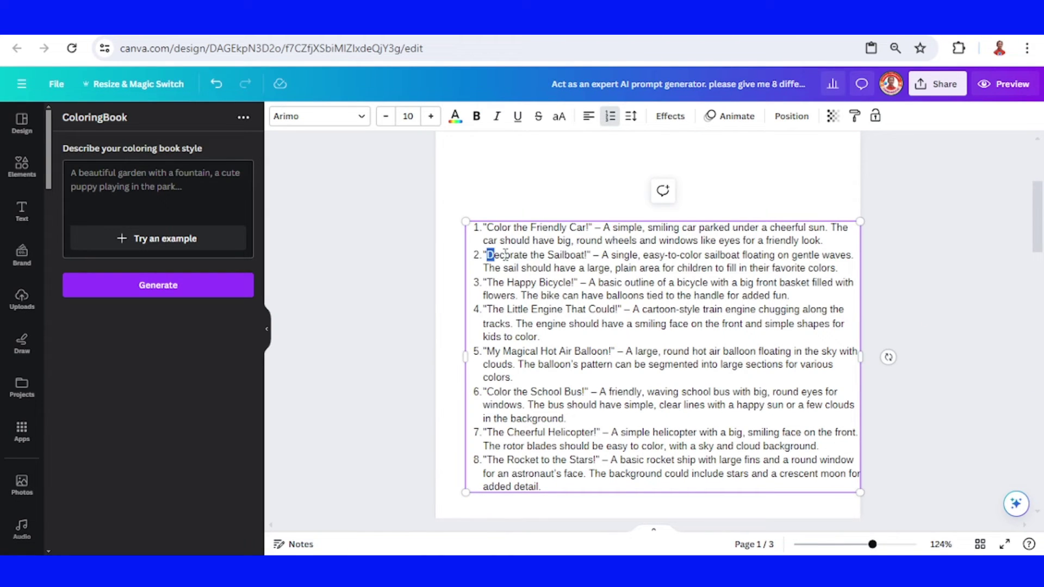
{"action": "left_click_drag", "start_coordinate": [505, 254], "coordinate": [586, 254]}
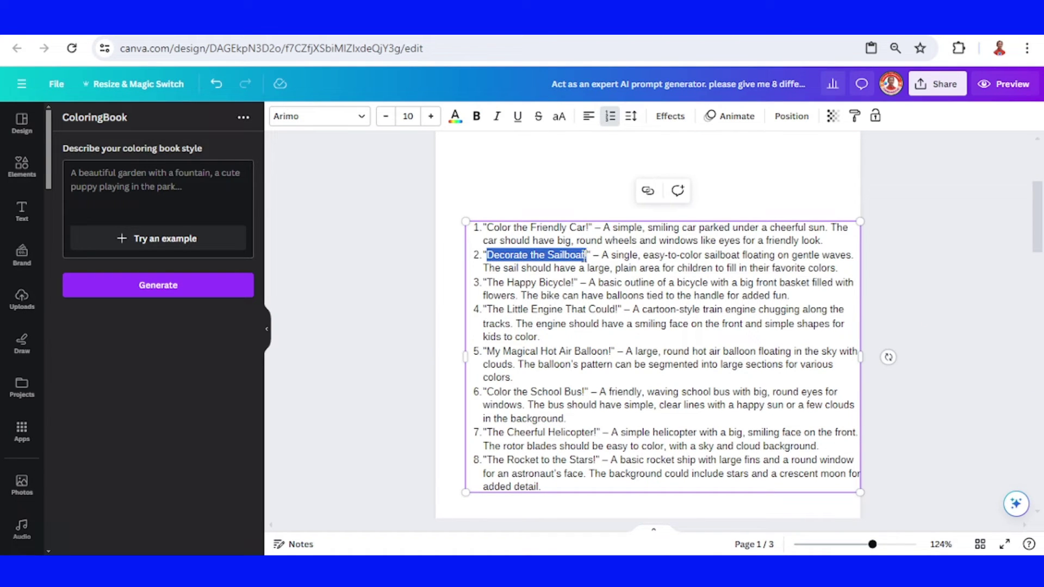
{"action": "right_click", "coordinate": [587, 254]}
{"action": "left_click", "coordinate": [632, 326]}
{"action": "scroll", "coordinate": [632, 327], "scroll_direction": "down", "scroll_amount": 15}
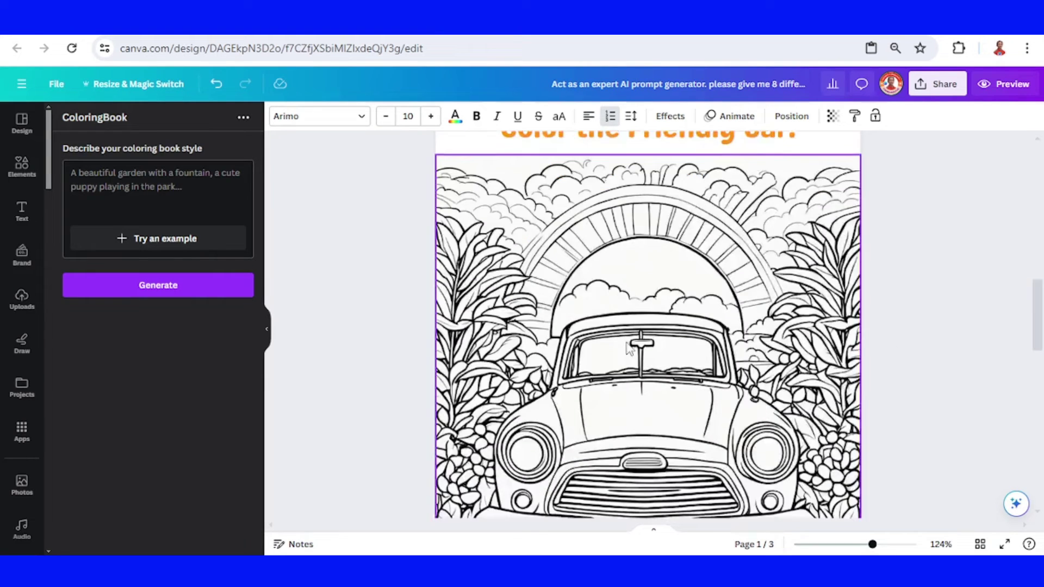
{"action": "left_click", "coordinate": [631, 293]}
{"action": "right_click", "coordinate": [631, 290]}
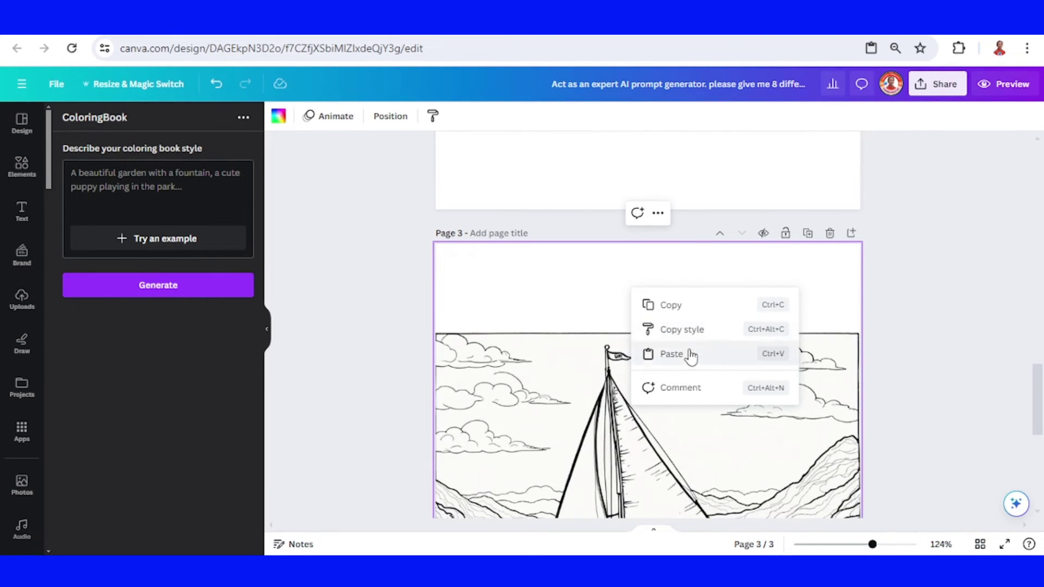
{"action": "left_click", "coordinate": [689, 354]}
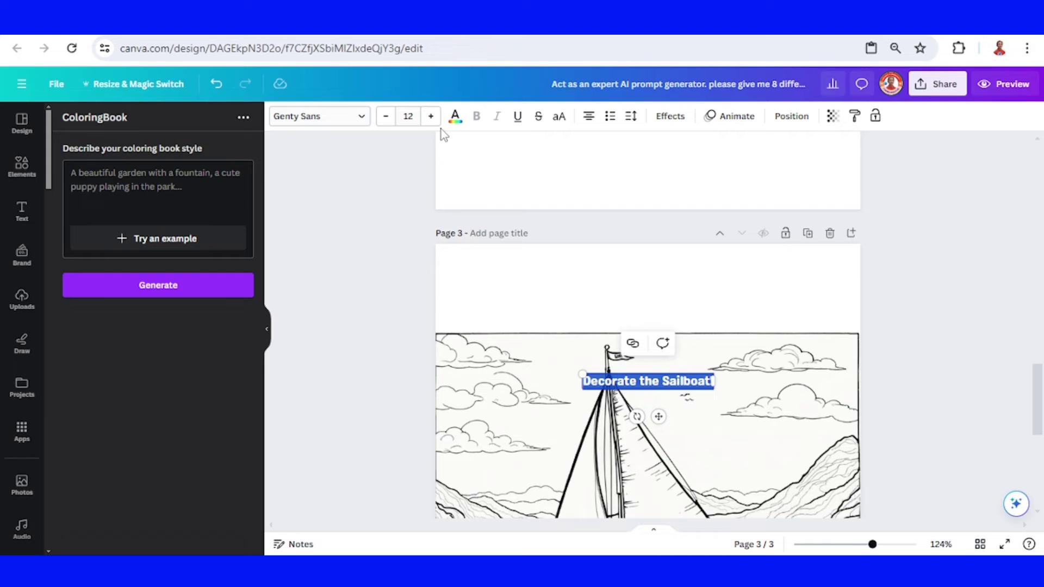
Make the sailboat title blue, enlarge it to 22.3 pt and centre it above the drawing
{"action": "left_click", "coordinate": [456, 117]}
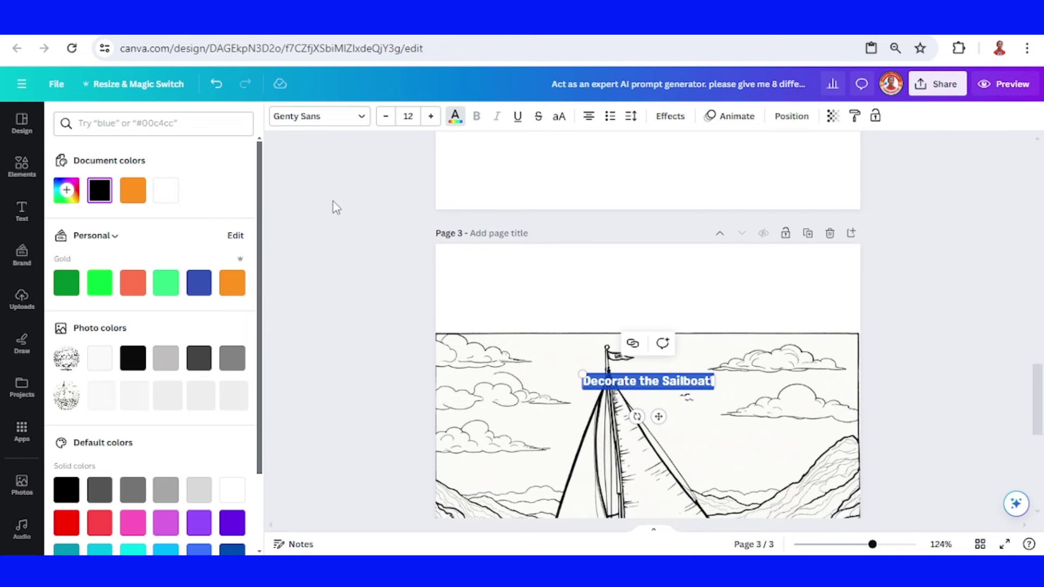
{"action": "left_click", "coordinate": [199, 283]}
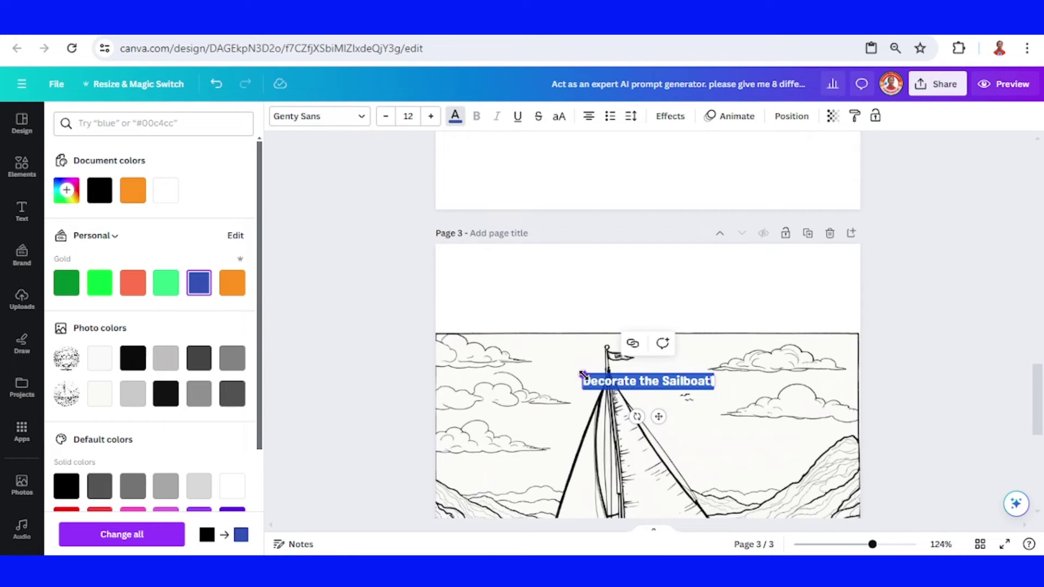
{"action": "left_click_drag", "start_coordinate": [583, 374], "coordinate": [469, 354]}
{"action": "left_click_drag", "start_coordinate": [604, 414], "coordinate": [660, 336]}
{"action": "left_click", "coordinate": [646, 354]}
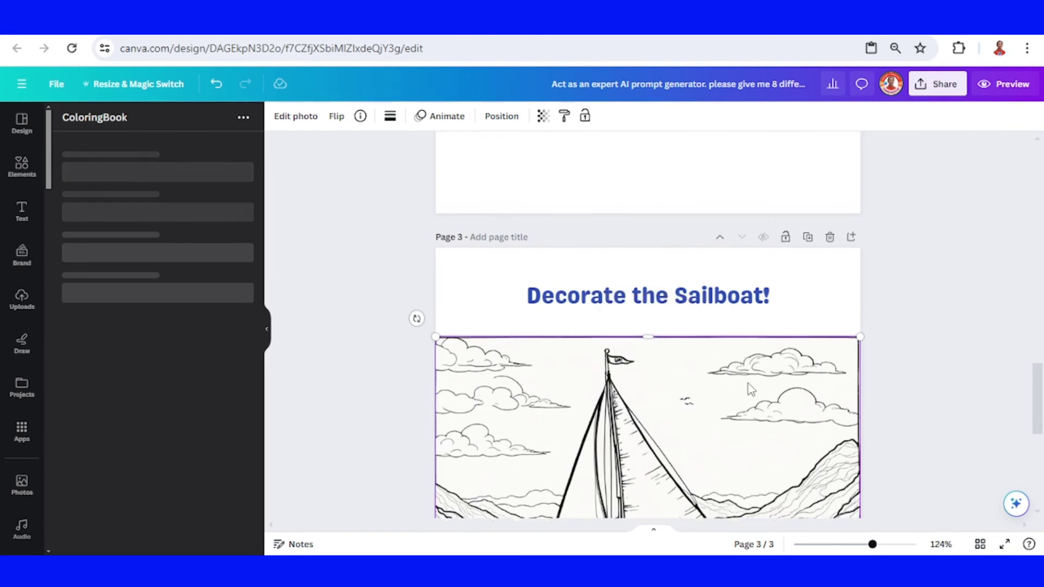
Scroll through the nine-page design to review the final 'The Rocket to the Stars!' page
{"action": "scroll", "coordinate": [647, 353], "scroll_direction": "up", "scroll_amount": 10}
{"action": "scroll", "coordinate": [691, 392], "scroll_direction": "down", "scroll_amount": 2}
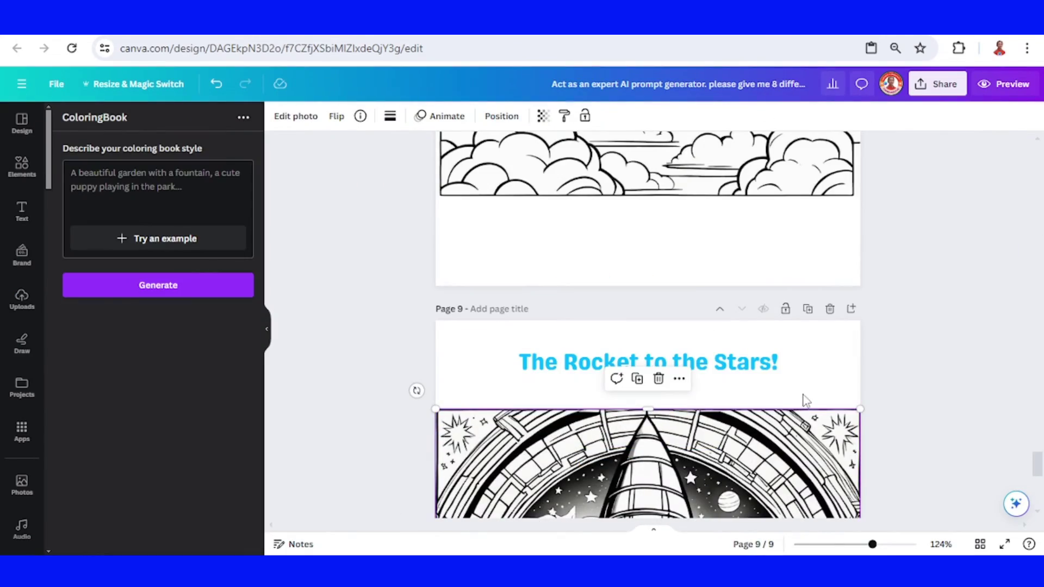
Delete page 1, the prompt-and-list page, so the book opens with 'Color the Friendly Car!'
{"action": "left_click_drag", "start_coordinate": [1039, 477], "coordinate": [1039, 154]}
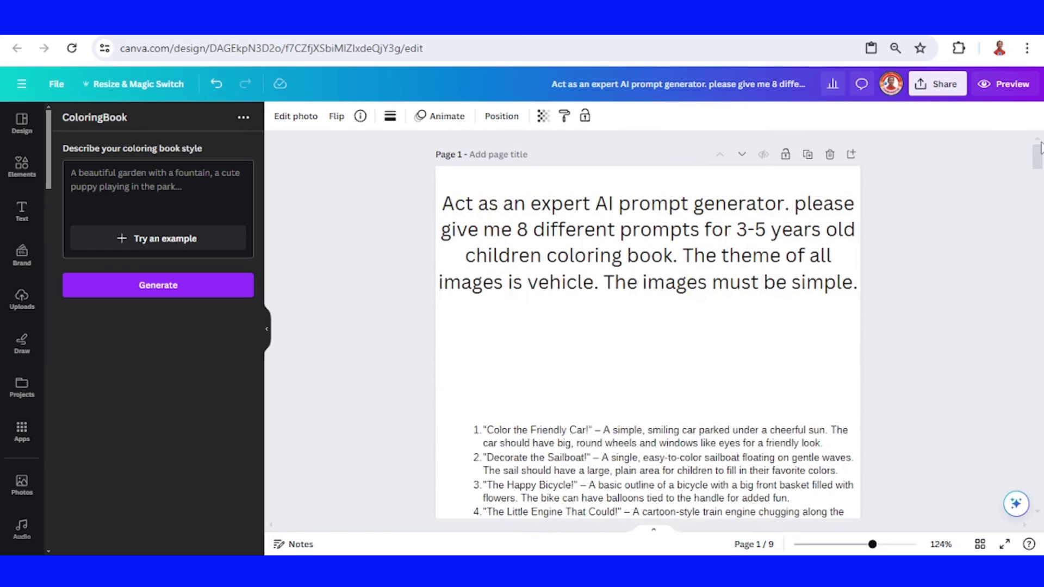
{"action": "scroll", "coordinate": [799, 393], "scroll_direction": "down", "scroll_amount": 3}
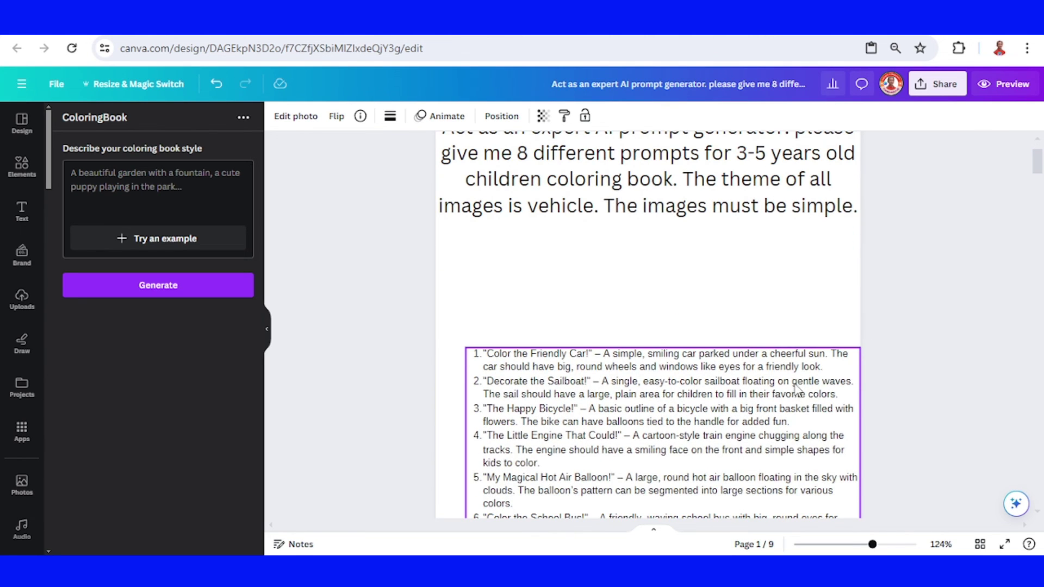
{"action": "scroll", "coordinate": [795, 382], "scroll_direction": "up", "scroll_amount": 3}
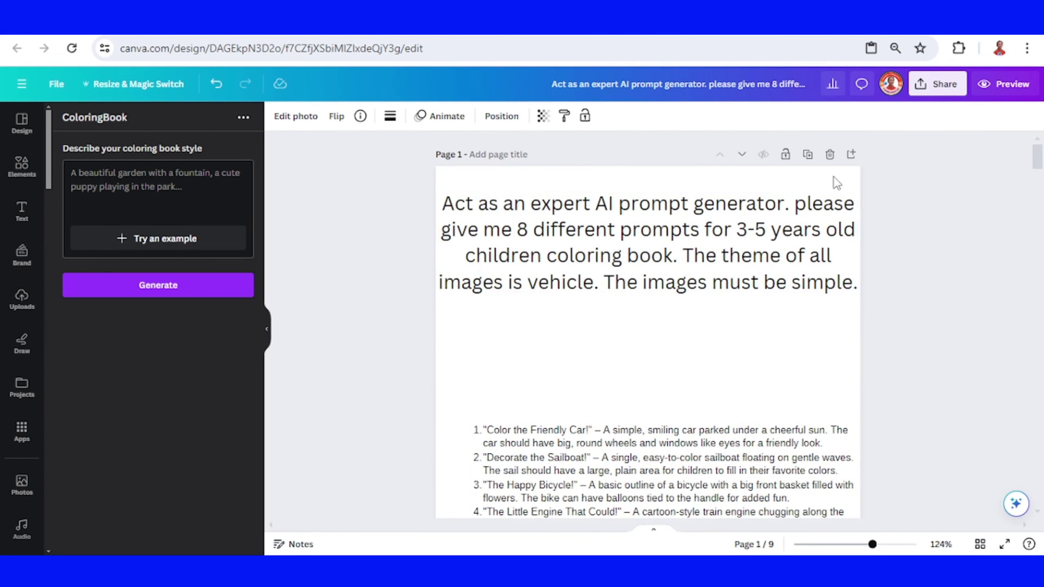
{"action": "left_click", "coordinate": [830, 154]}
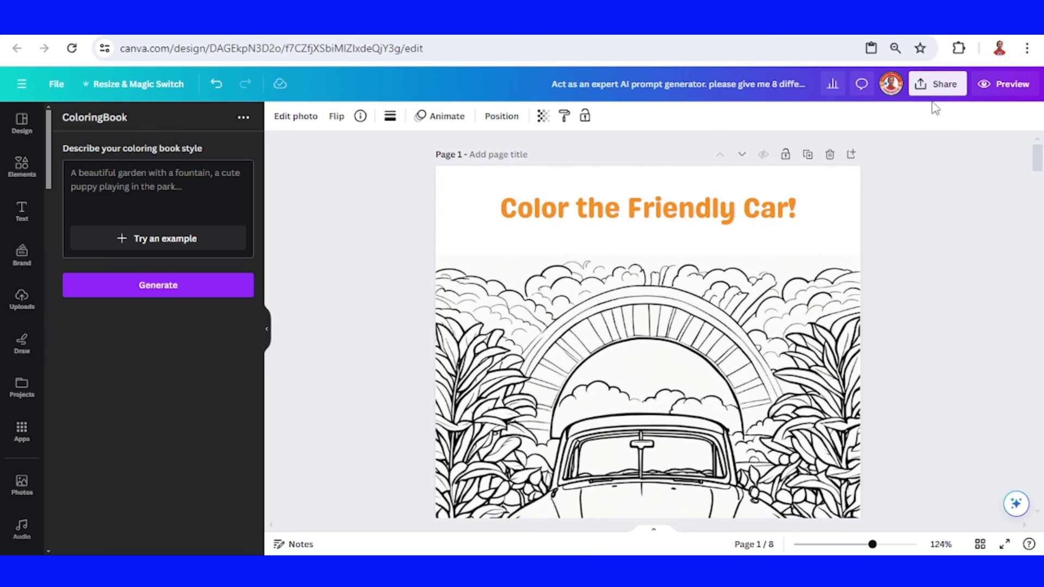
{"action": "left_click", "coordinate": [1017, 86]}
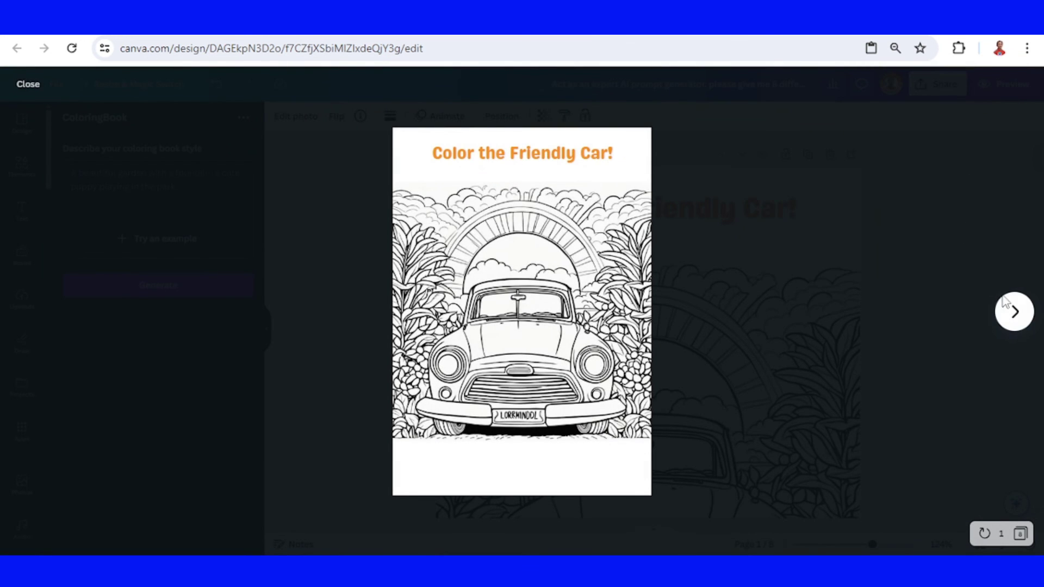
{"action": "left_click", "coordinate": [1013, 310]}
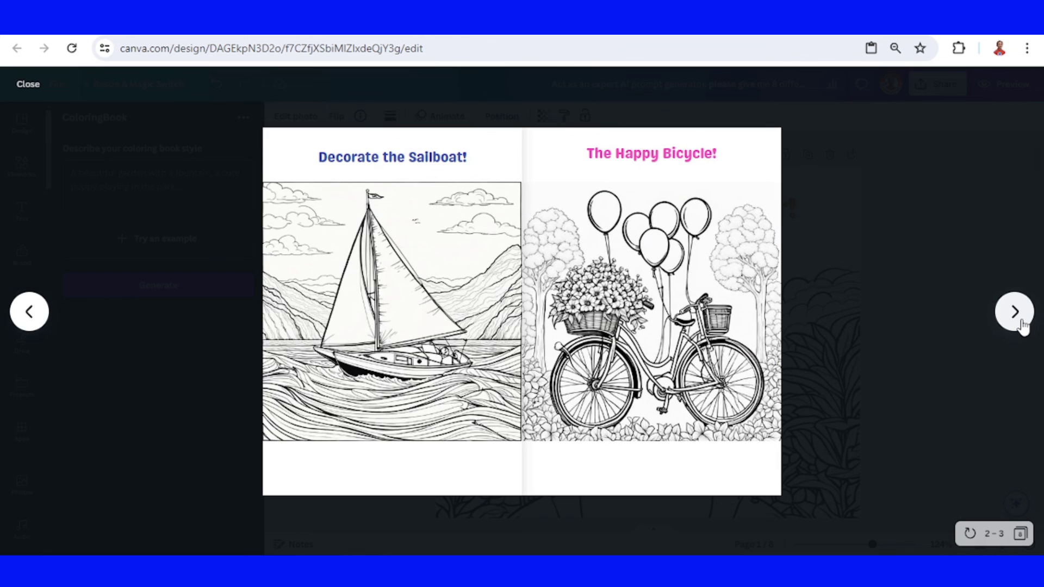
{"action": "left_click", "coordinate": [1015, 312]}
{"action": "left_click", "coordinate": [1020, 325]}
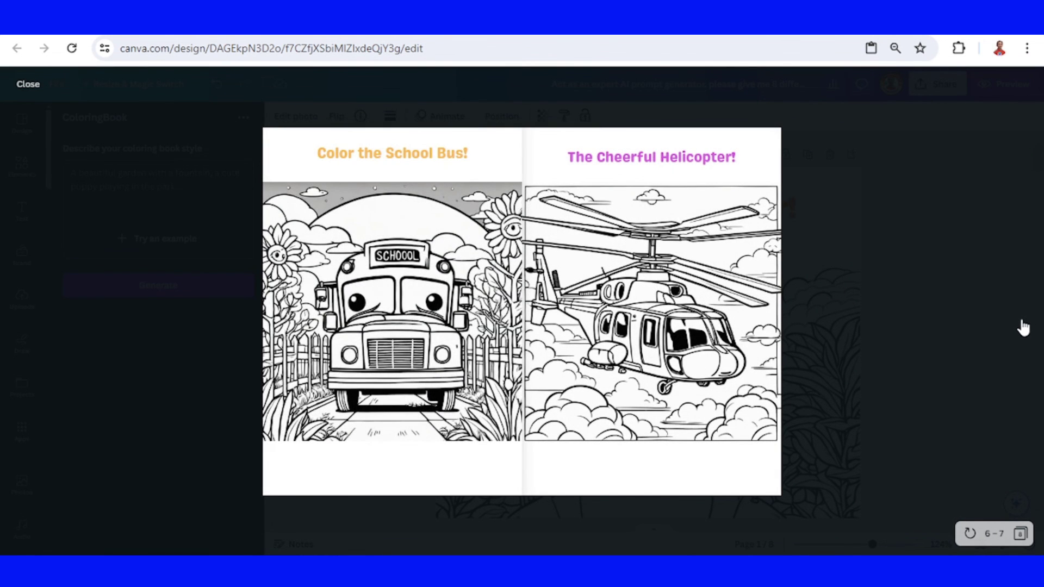
{"action": "left_click", "coordinate": [1022, 327]}
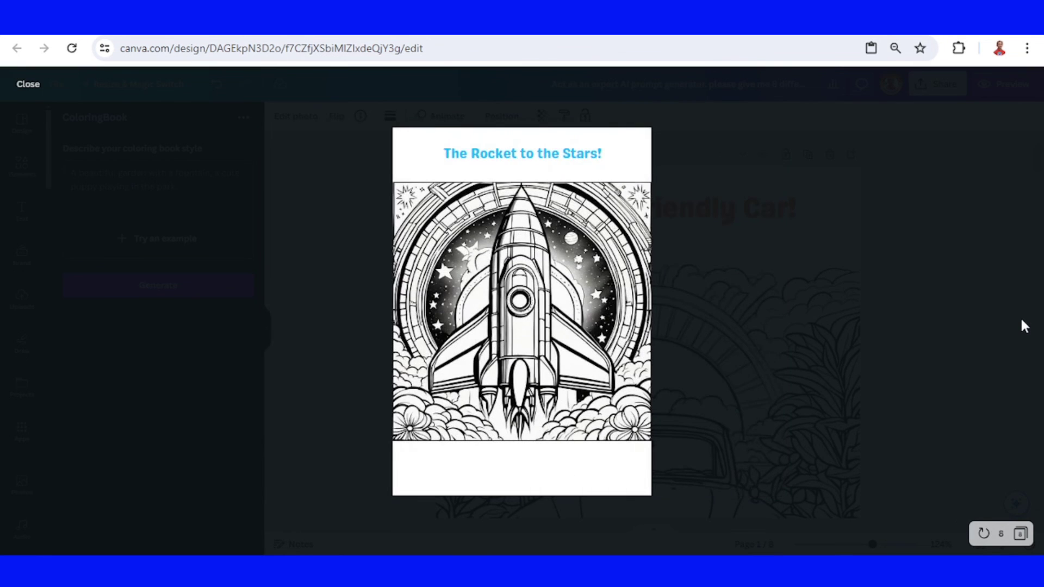
{"action": "left_click", "coordinate": [1020, 324]}
{"action": "scroll", "coordinate": [989, 403], "scroll_direction": "up", "scroll_amount": 8}
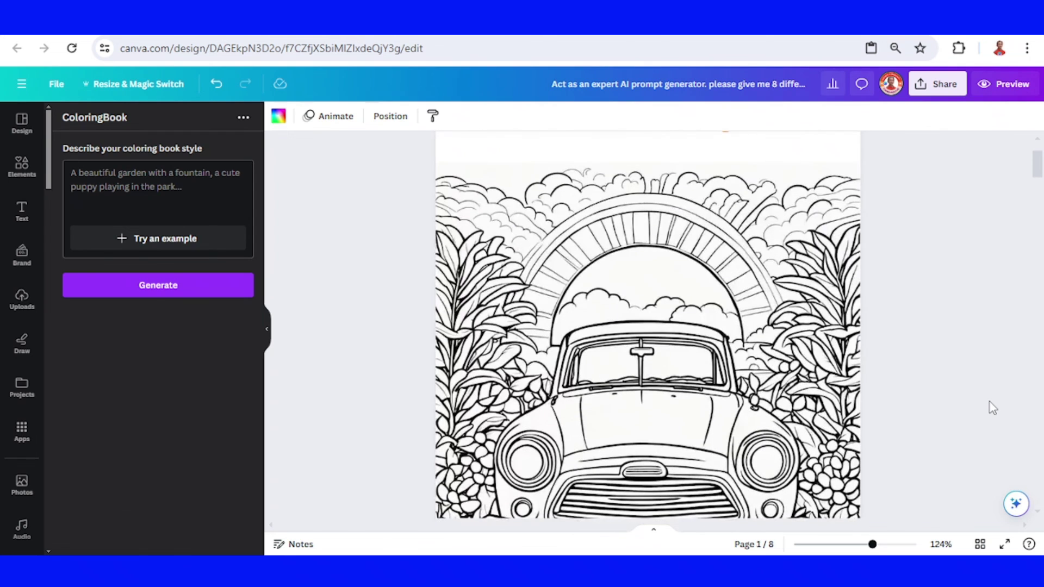